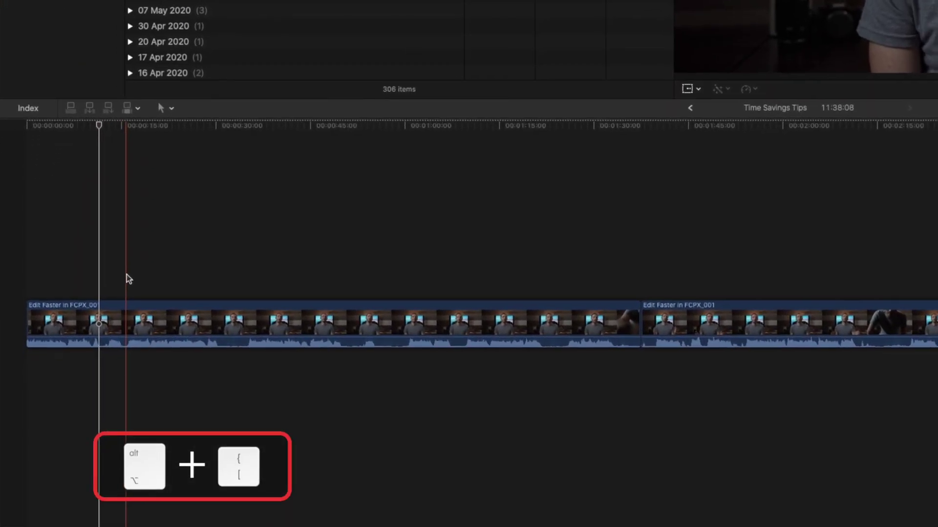
Ripple-trim the first Edit Faster clip's start and end at the playhead, then mark the second clip's trim point
key("alt+bracketleft")
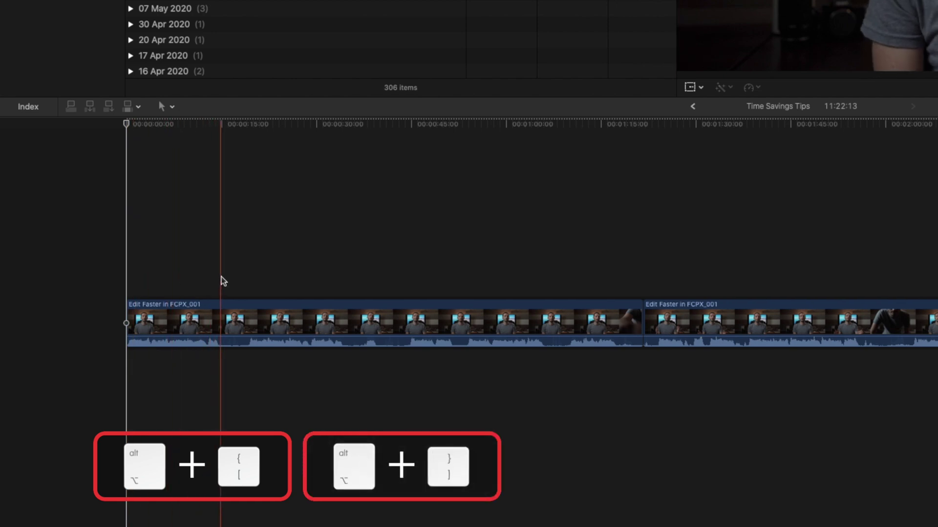
key("alt+bracketright")
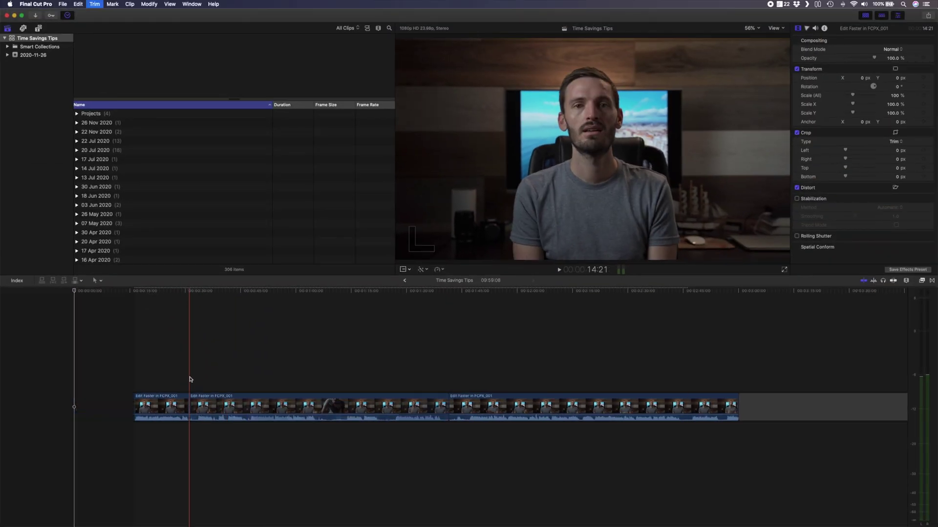
left_click(190, 379)
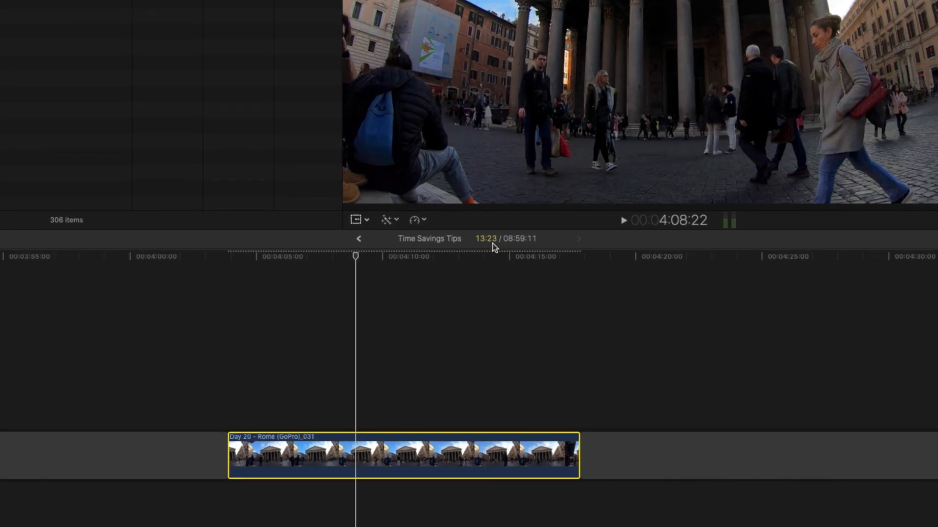
Set the Pantheon GoPro clip's duration to 5:00 and compare the Trevi Fountain clips side by side
key("ctrl+d")
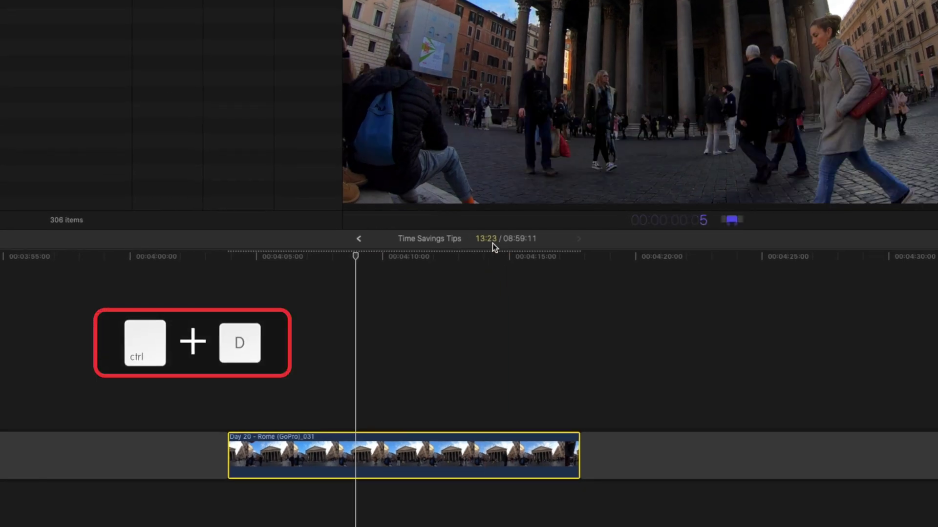
key("Return")
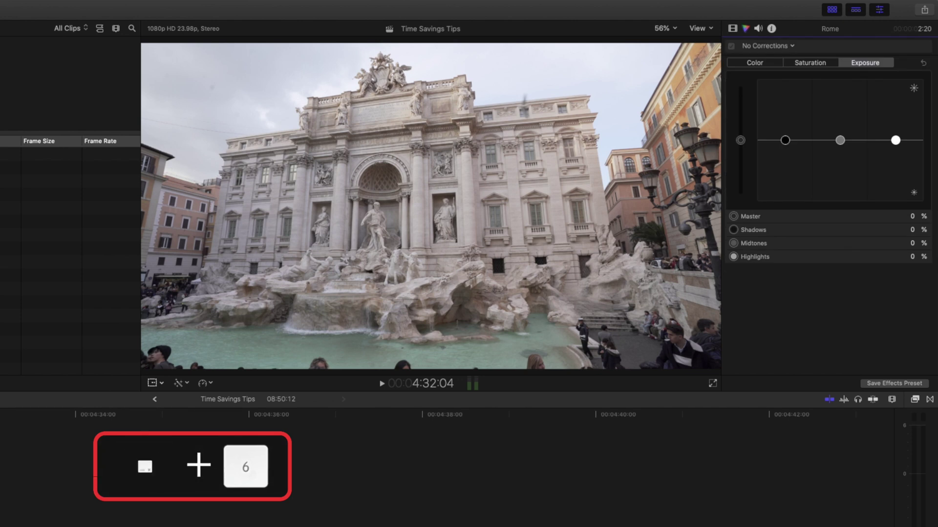
key("super+shift+1")
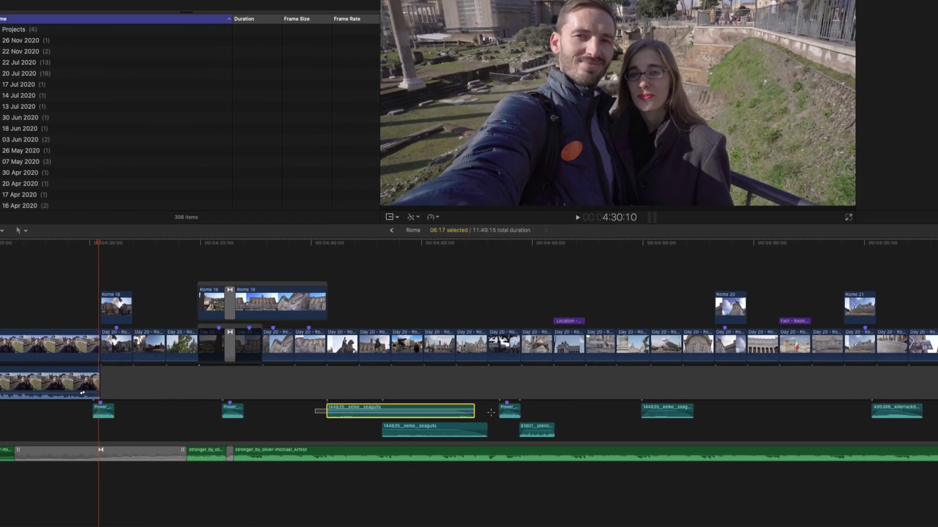
Select the two seagulls sound clips, the music clip, and the Location and Fact - Basic titles
left_click_drag(321, 429, 494, 404)
left_click(542, 454)
left_click(569, 321)
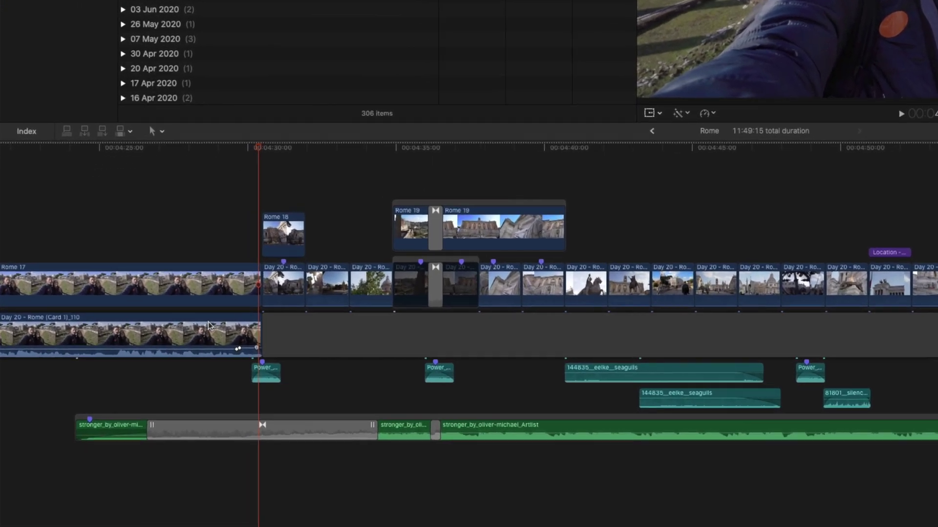
Review the Assign Audio/Video Roles options for the Day 20 - Rome (Card 1)_110 clip
right_click(132, 398)
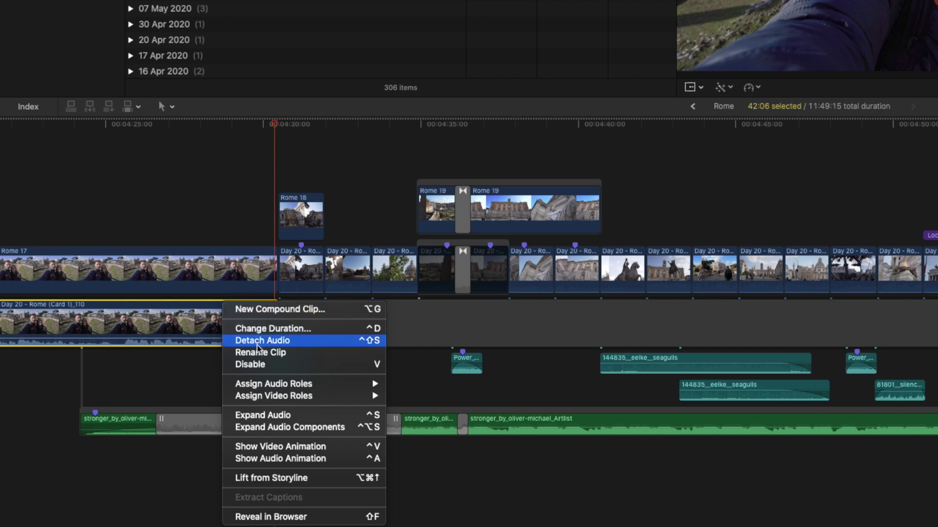
mouse_move(295, 386)
mouse_move(342, 397)
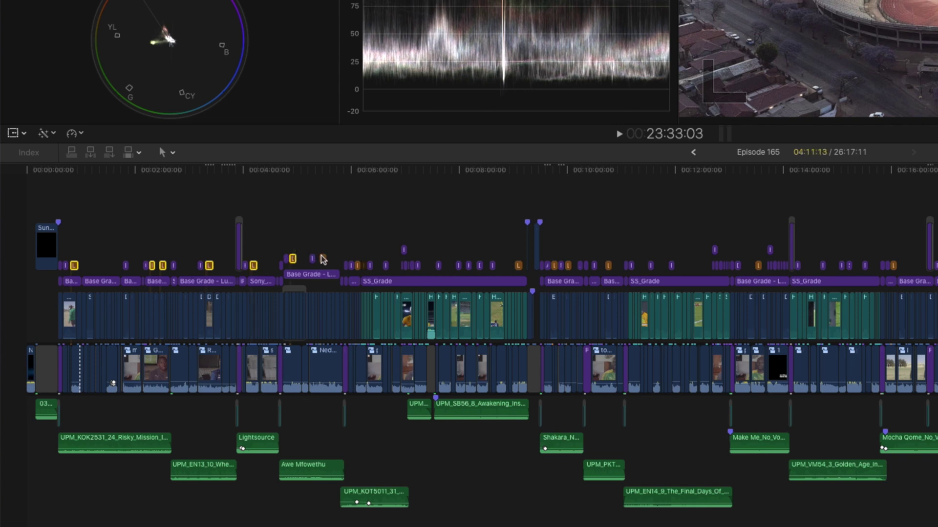
key("v")
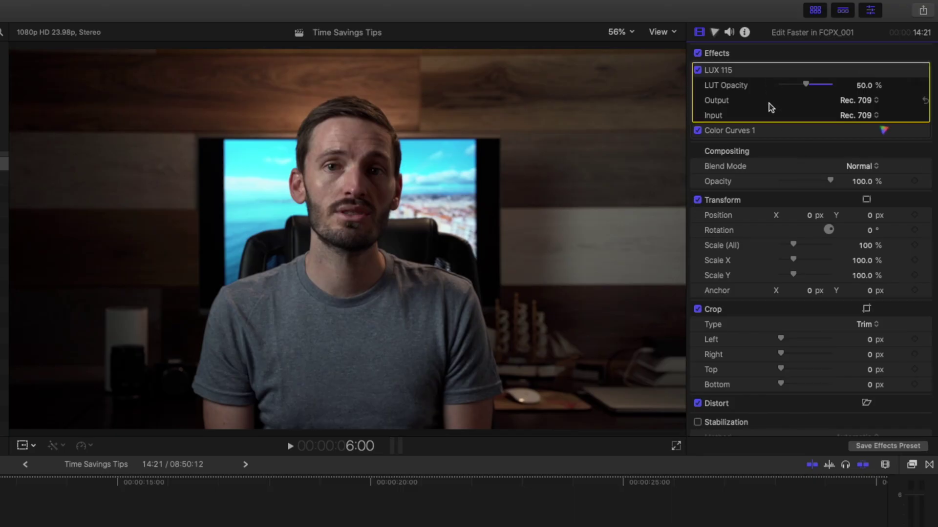
Select the Color Curves 1 video effect and the Channel EQ and Compressor audio effects
left_click(769, 130)
left_click(729, 32)
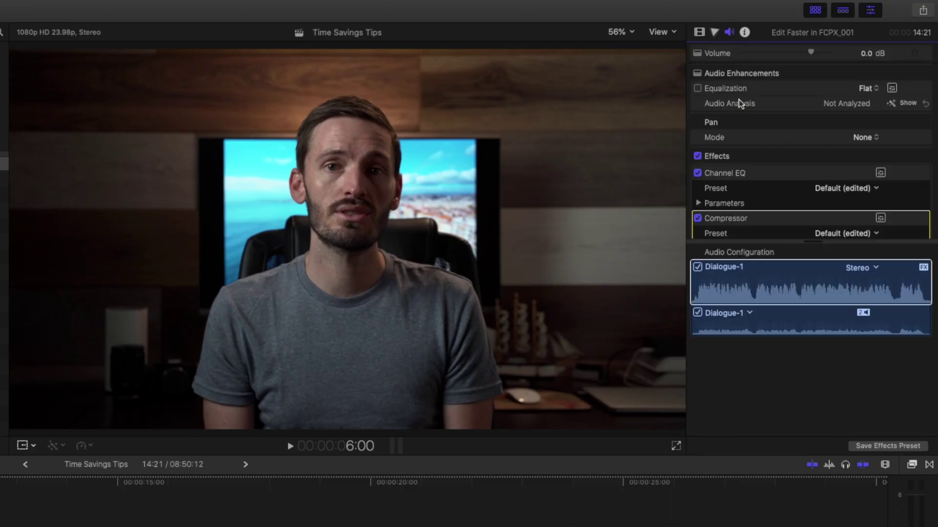
left_click(744, 172)
left_click(733, 218)
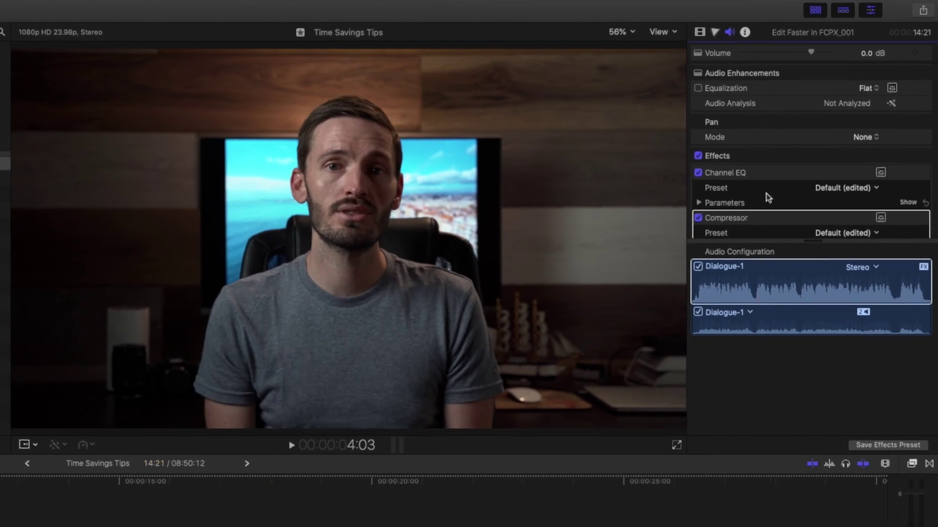
left_click(701, 33)
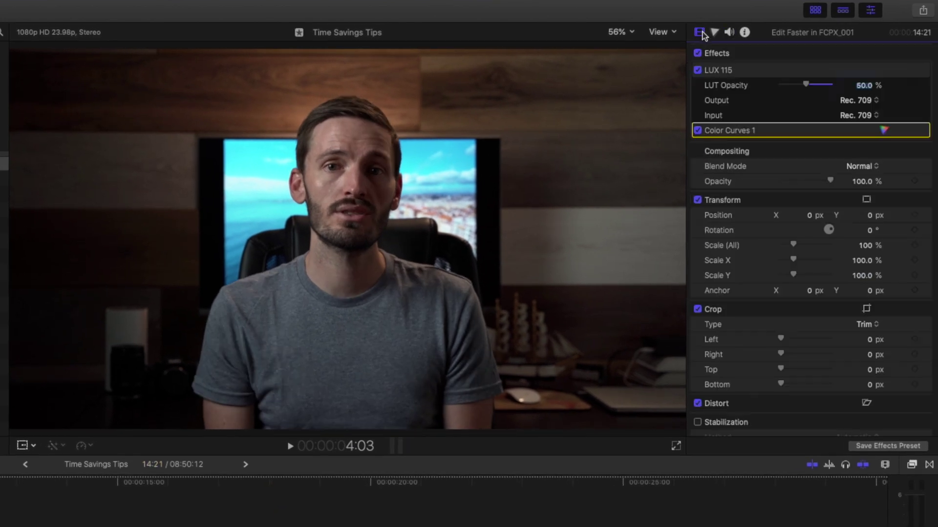
Save the video effects as preset 'Main Video' in the Brad & Donna category
left_click(906, 444)
type("Main Video Preset")
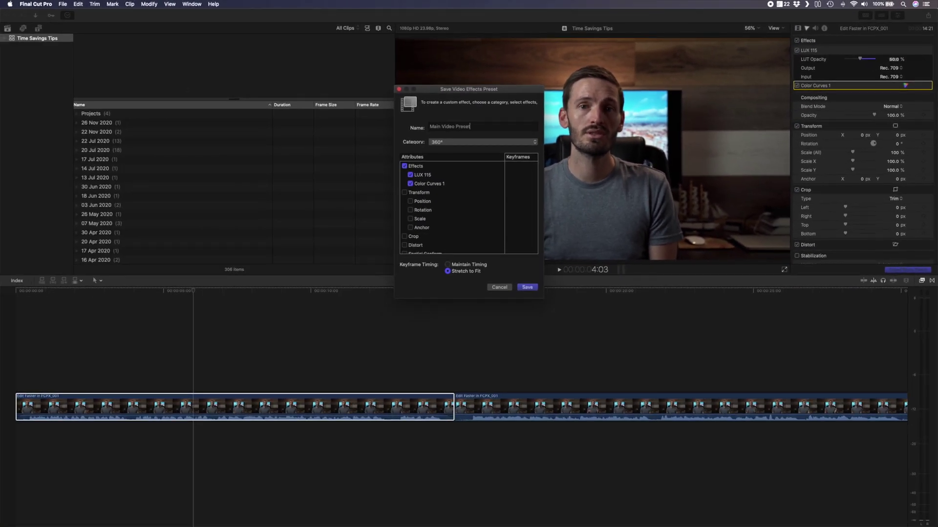
left_click(450, 142)
left_click(452, 168)
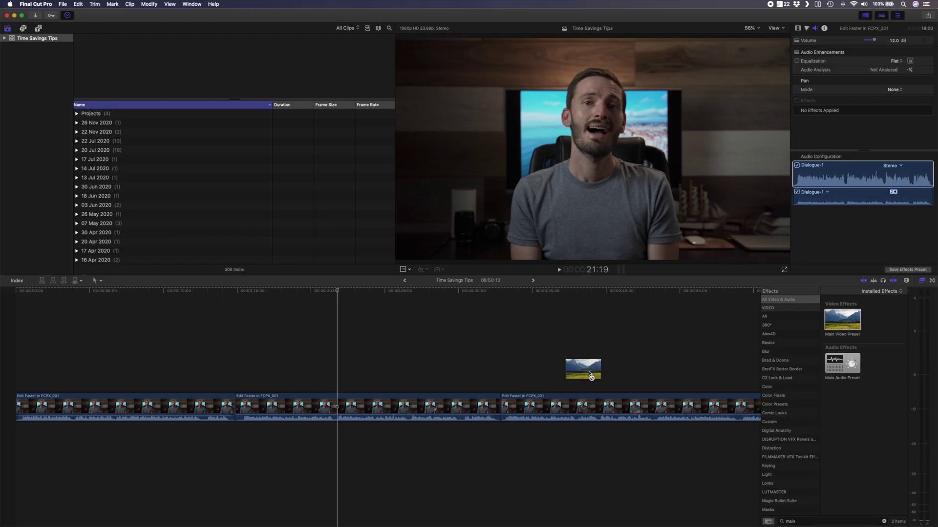
Apply Main Video Preset and Main Audio Preset to the middle Edit Faster clip and inspect its color curves
left_click_drag(590, 375, 420, 406)
left_click_drag(843, 364, 419, 407)
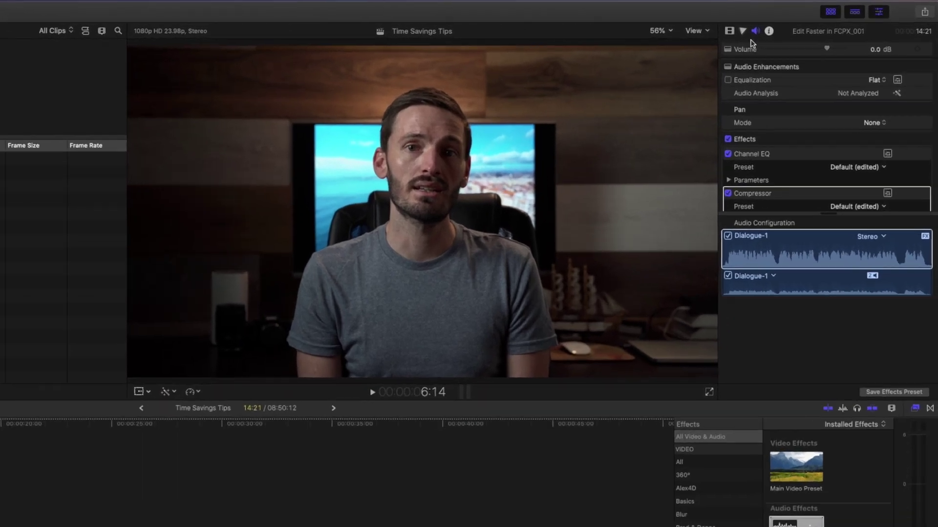
left_click(806, 28)
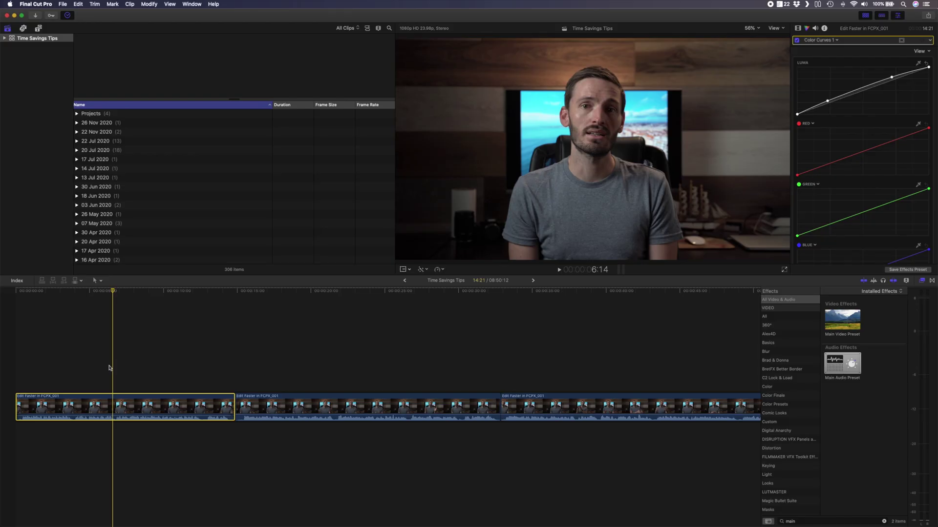
Copy the first clip's attributes and paste them onto the middle clip, excluding LUX 115
key("super+c")
left_click(335, 380)
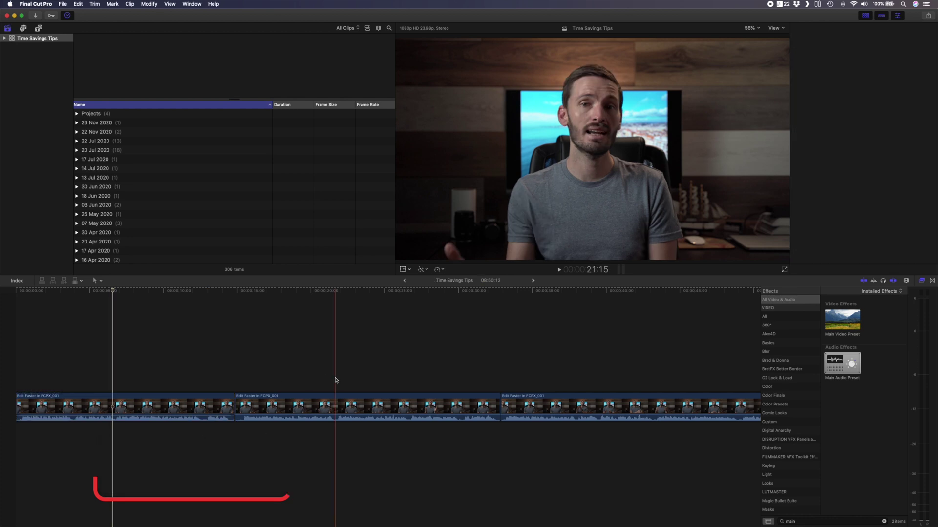
left_click(335, 406)
key("super+shift+v")
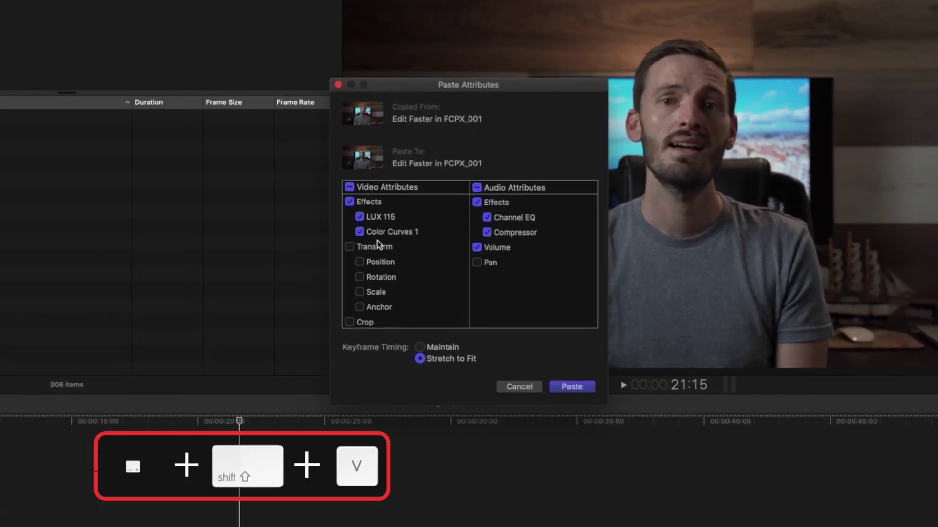
left_click(374, 218)
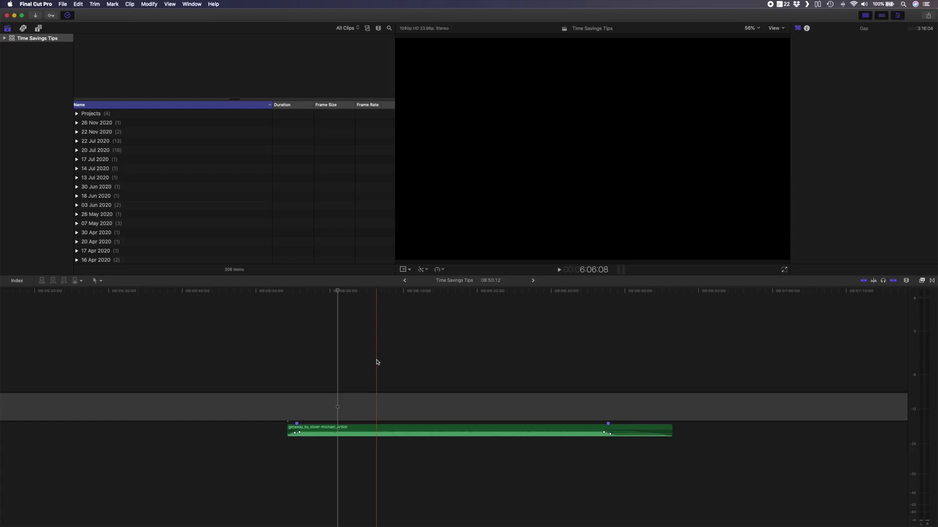
Lower the getaway music's volume over a middle range, then move a volume keyframe earlier
key("r")
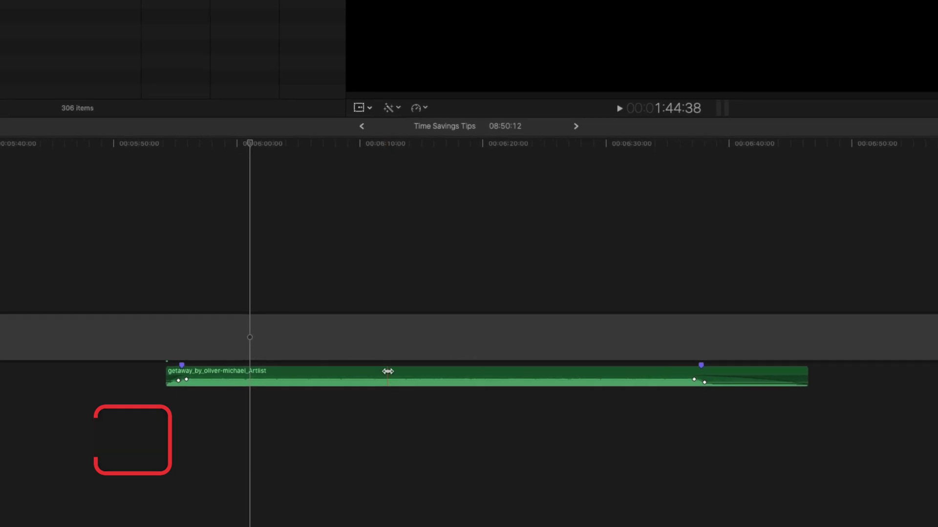
left_click_drag(419, 429, 465, 430)
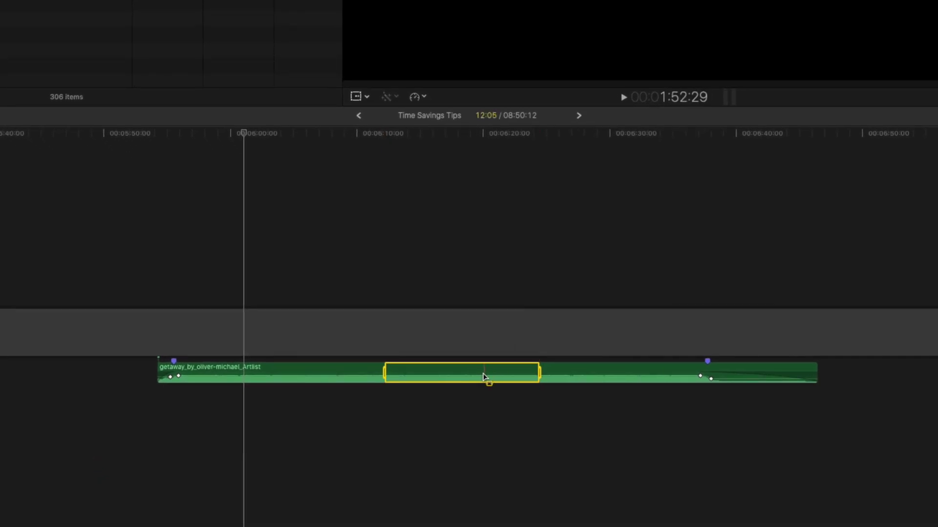
left_click_drag(483, 377, 478, 373)
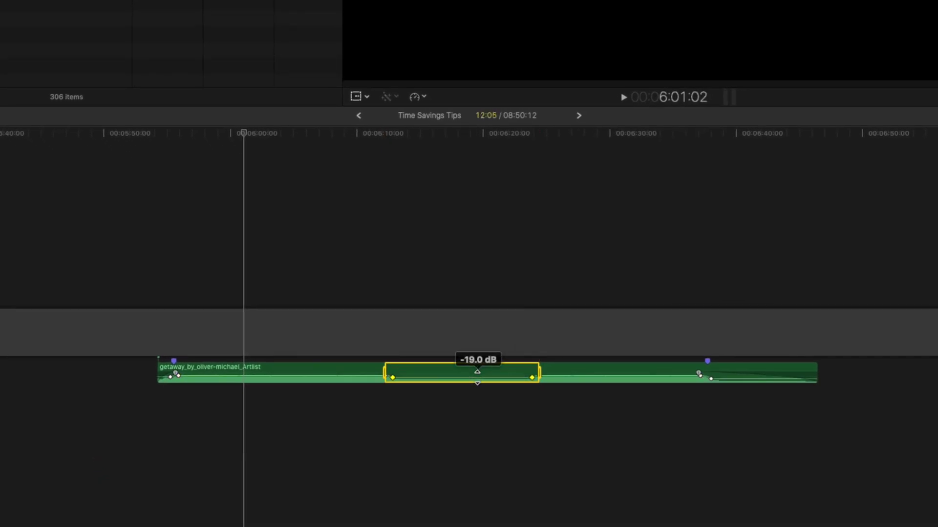
left_click(477, 404)
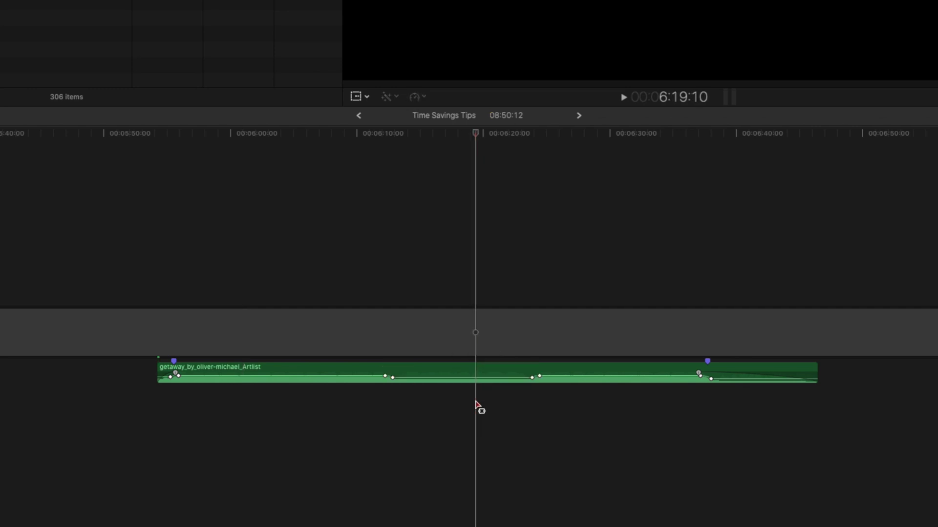
key("a")
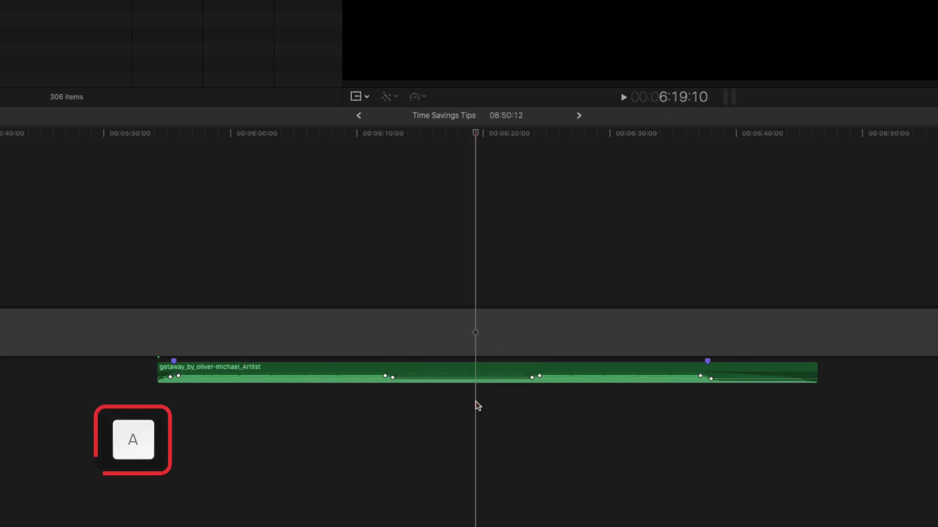
left_click_drag(385, 377, 371, 376)
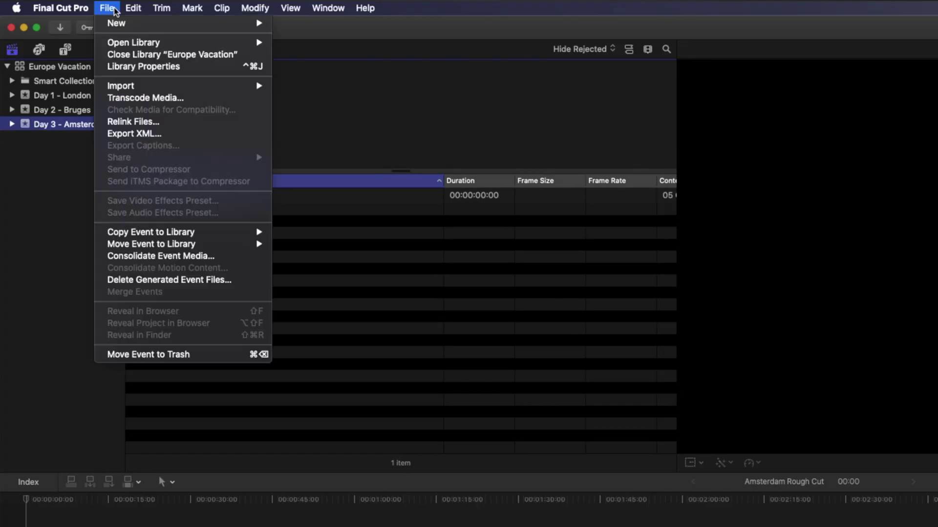
With the Position tool, move clip 013 earlier, lengthen the Bangkok traffic transition, and show share destinations
mouse_move(135, 88)
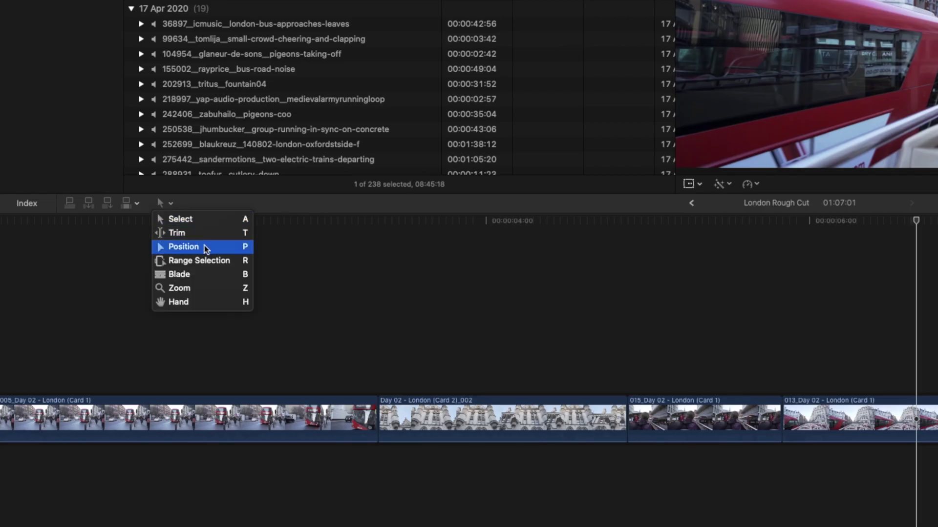
left_click(205, 246)
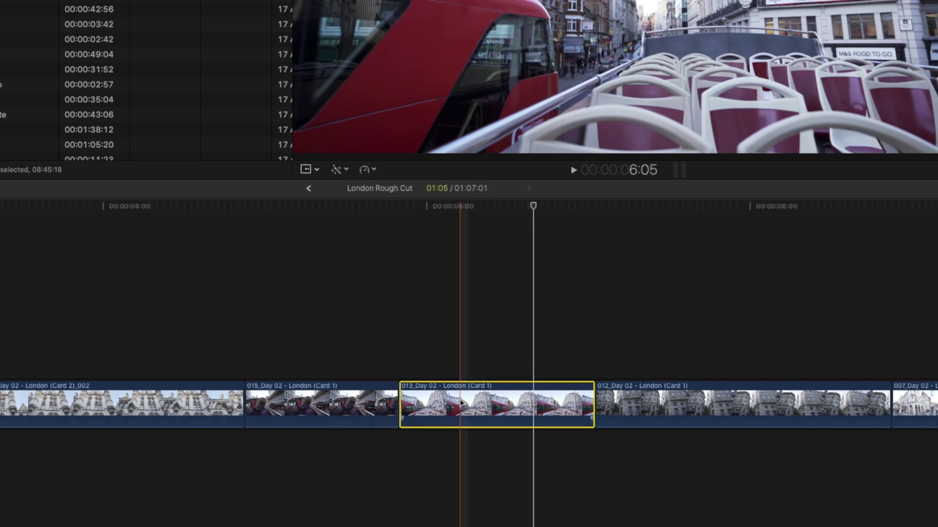
left_click_drag(461, 403, 422, 403)
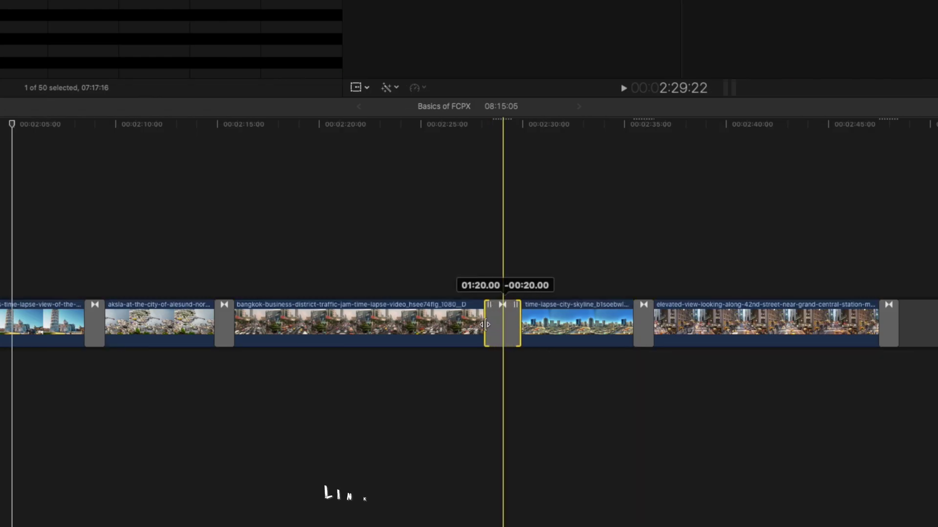
left_click_drag(485, 324, 460, 324)
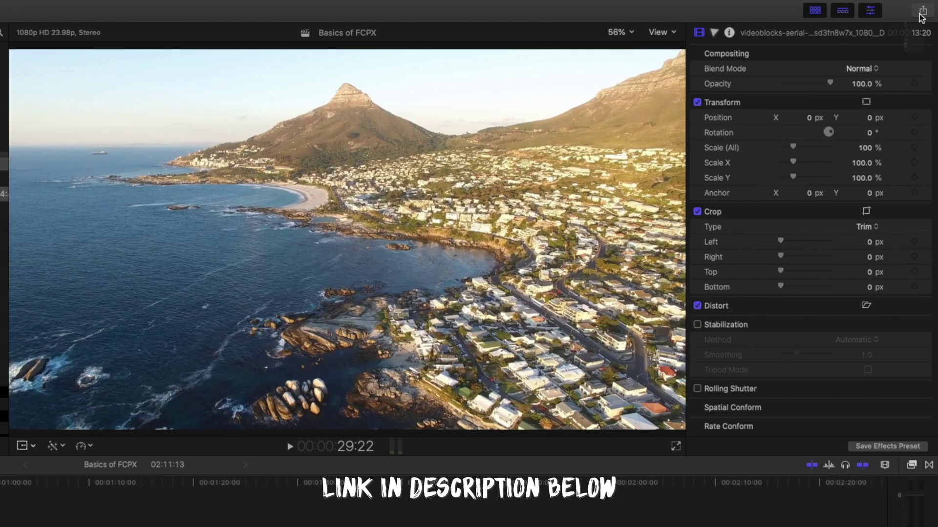
left_click(922, 14)
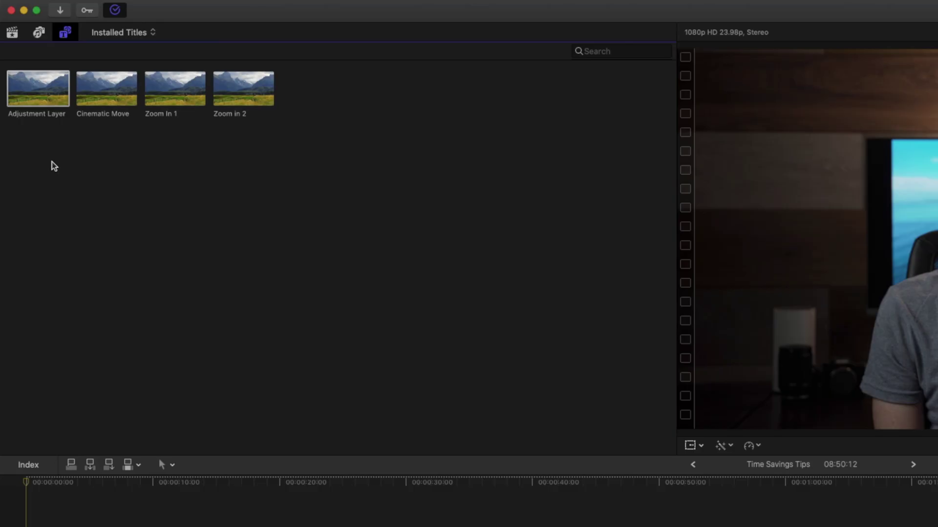
Place an Adjustment Layer above the talking-head clips, apply Main Video Preset, and extend it to their end
left_click_drag(41, 91, 48, 526)
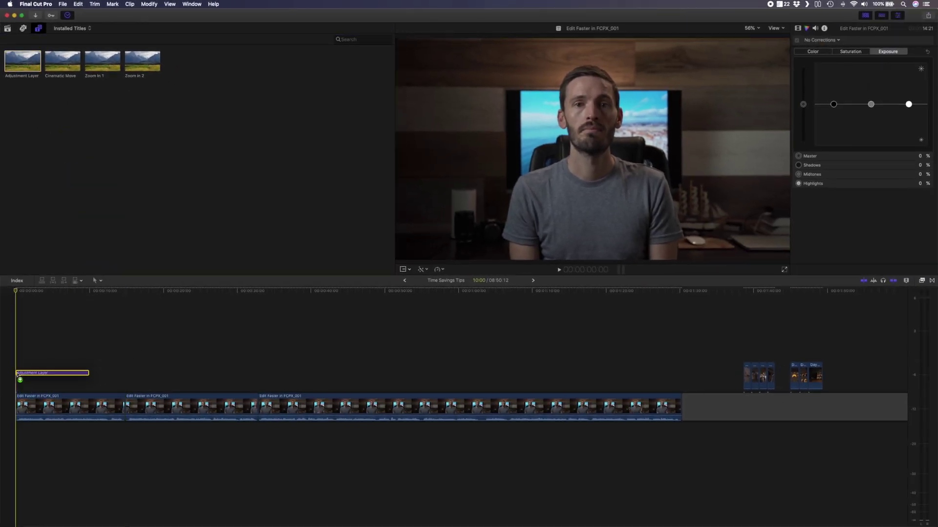
left_click_drag(17, 374, 22, 386)
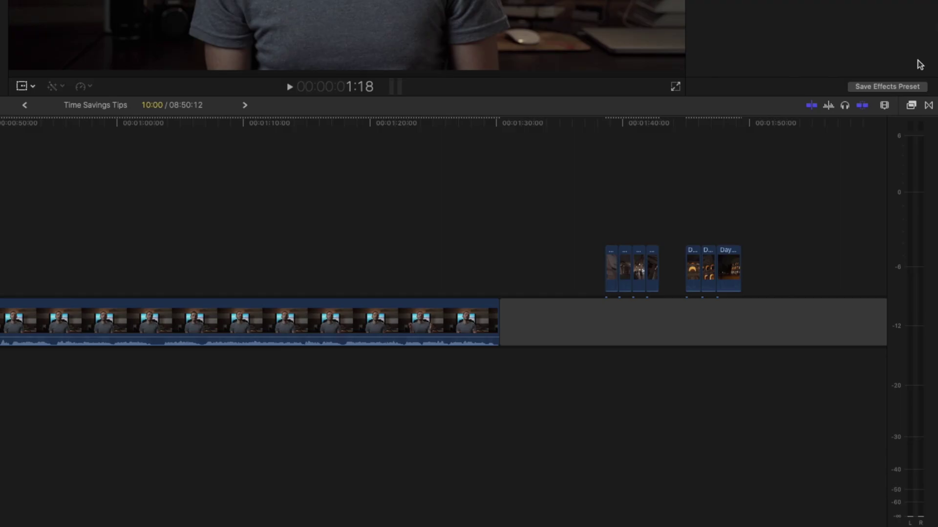
left_click(912, 105)
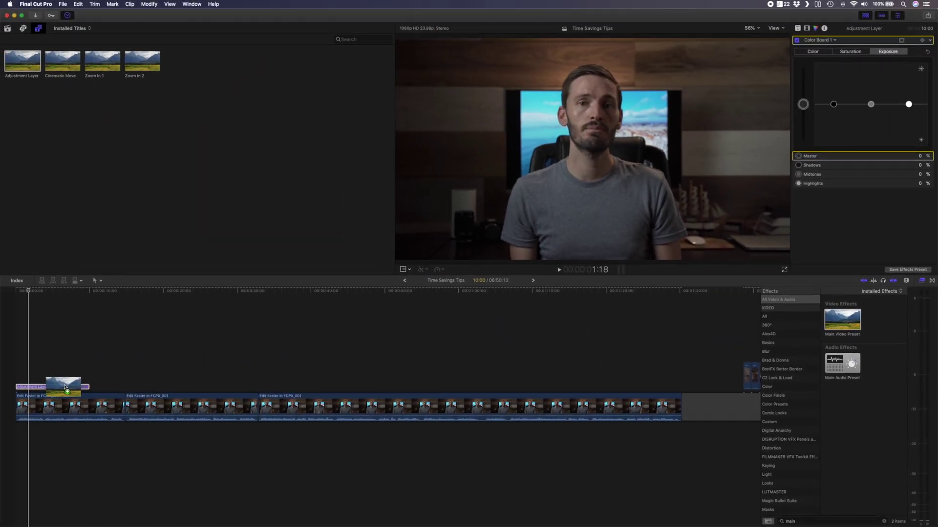
left_click_drag(64, 387, 554, 388)
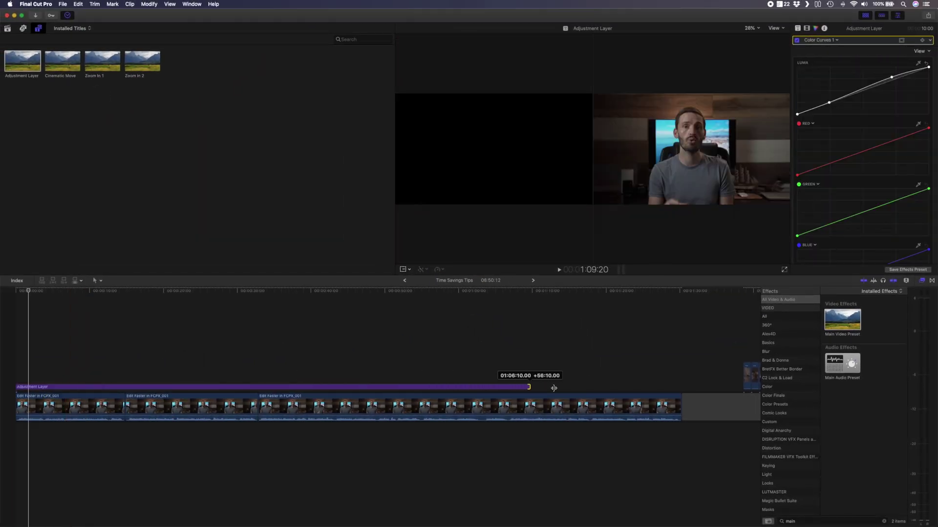
left_click_drag(646, 388, 681, 388)
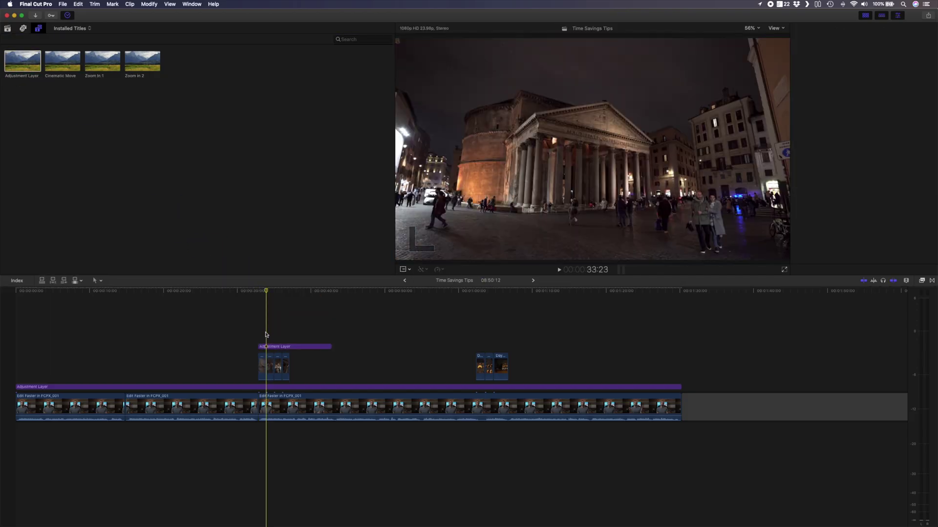
Add an adjustment layer over the Pantheon b-roll and grade it with luma curve points and Color Wheels
left_click_drag(330, 347, 289, 346)
left_click(822, 40)
left_click(820, 67)
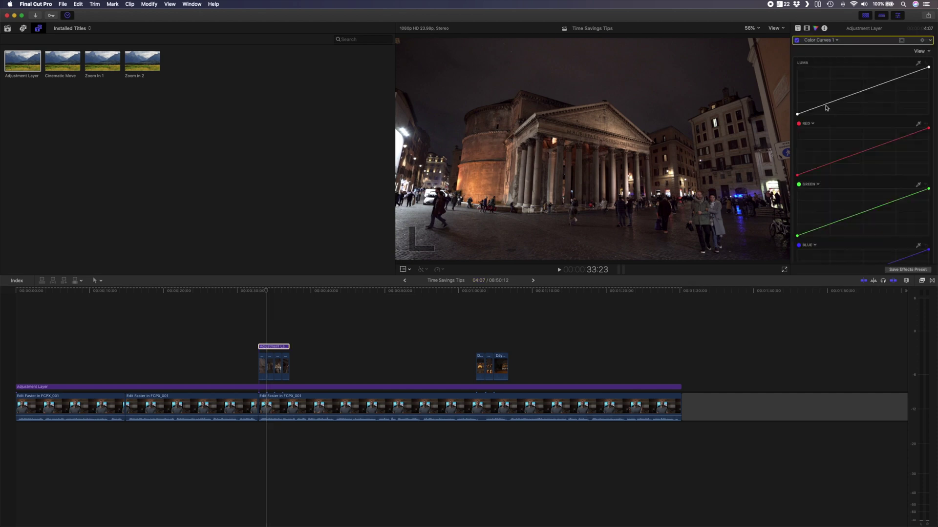
left_click(832, 103)
left_click(893, 80)
left_click(816, 40)
left_click(832, 78)
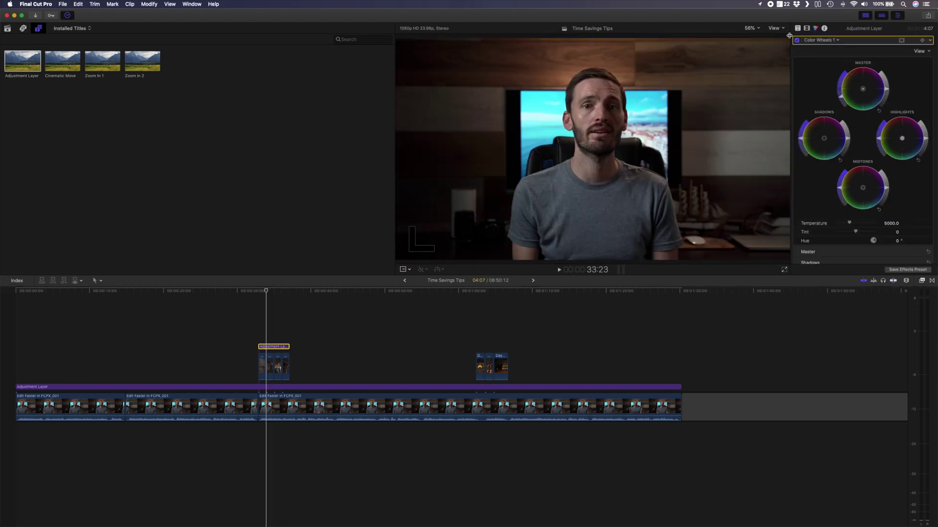
Crop the layer's top for a letterbox, rename it Broll, and copy it onto the Colosseum clips
left_click(806, 28)
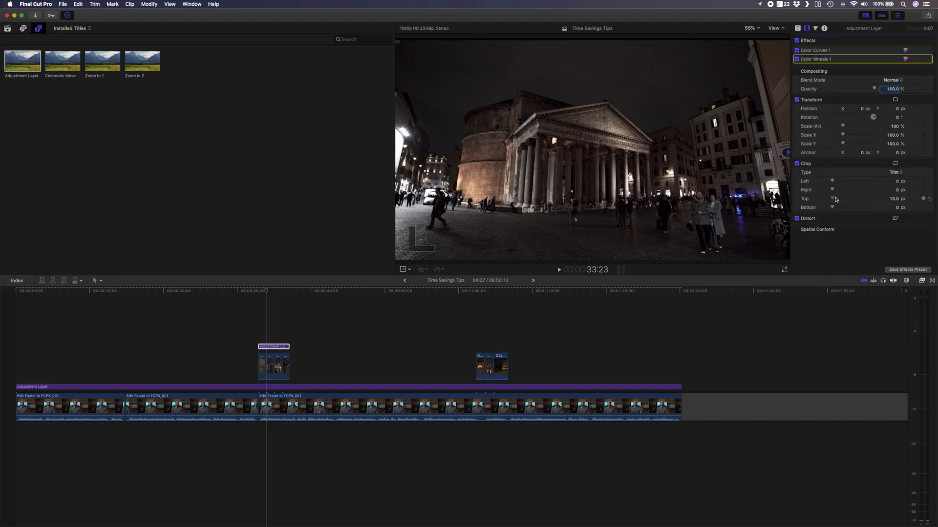
left_click_drag(836, 199, 836, 209)
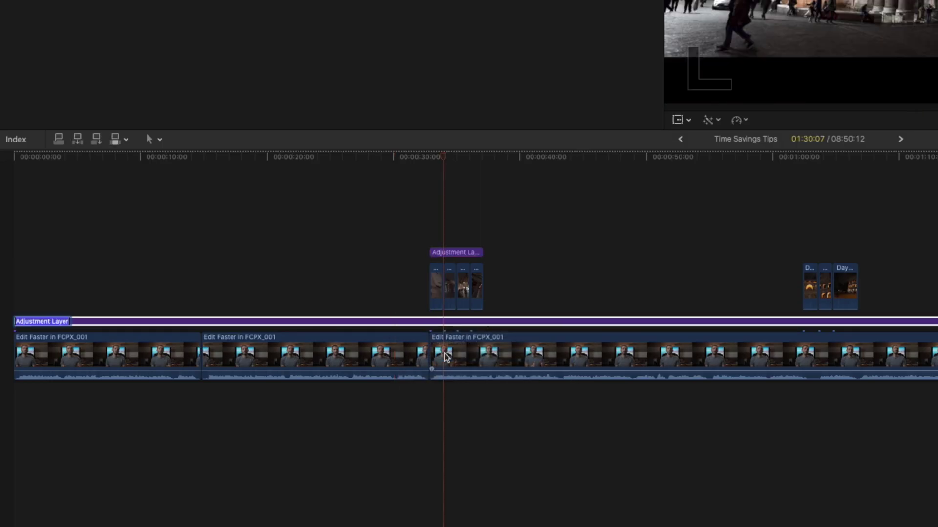
right_click(473, 252)
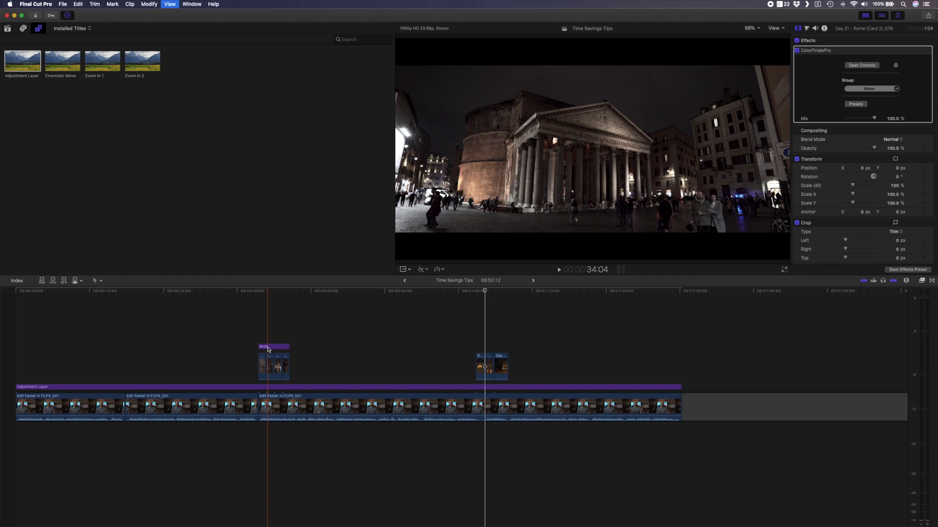
left_click_drag(268, 350, 505, 347)
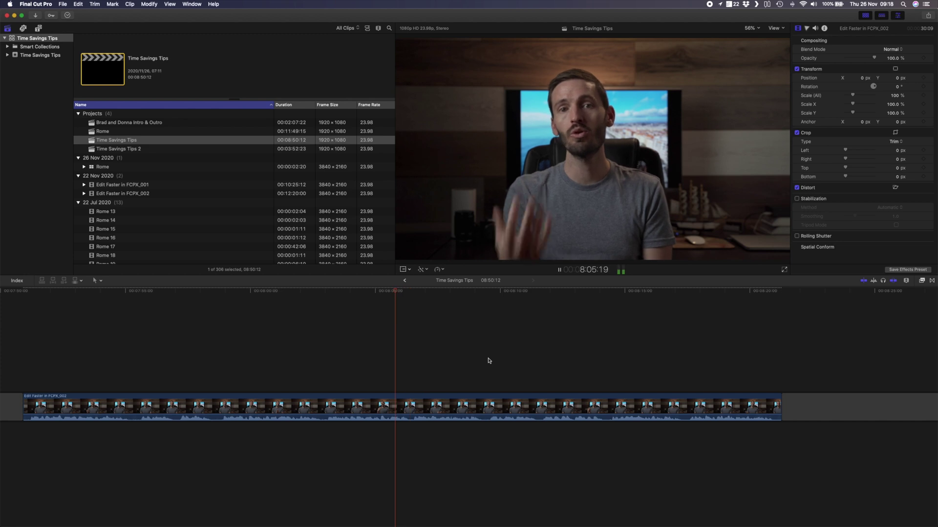
key("k")
key("l")
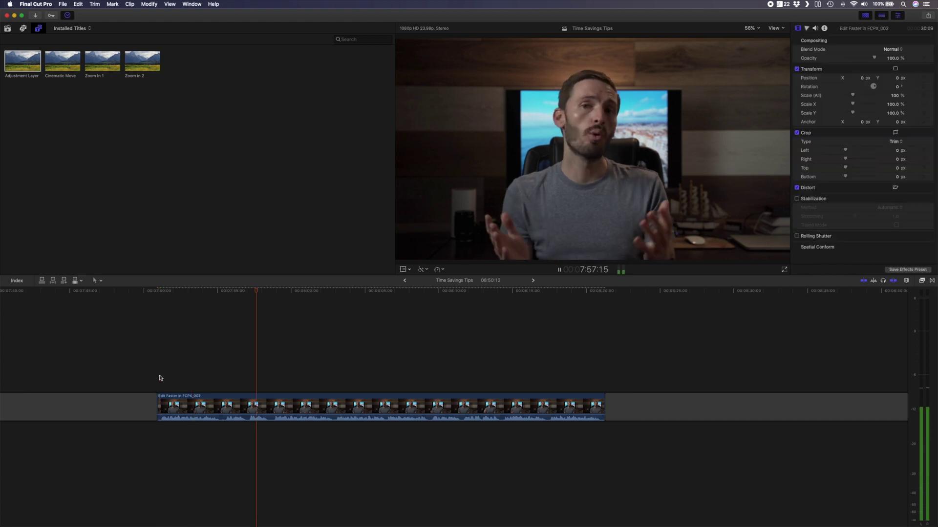
key("space")
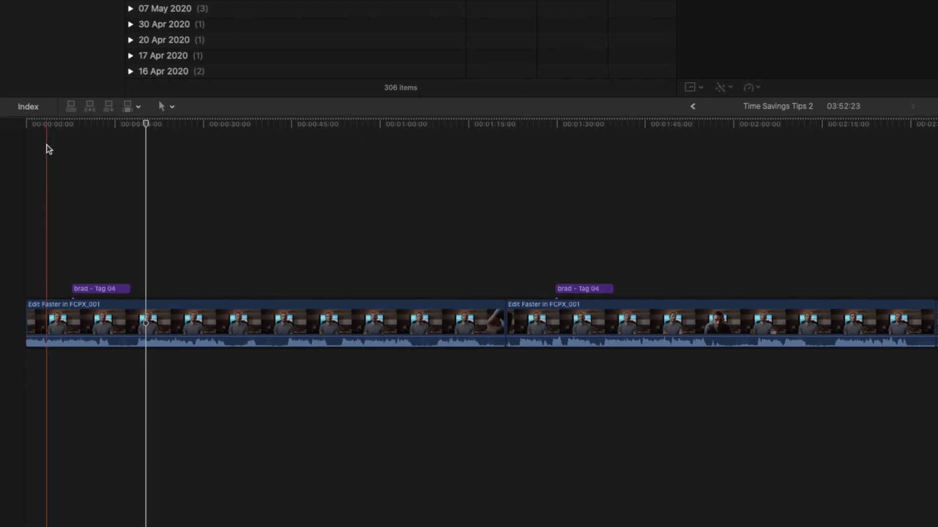
Search the timeline index for 'b' and change the first name-tag title to read Brad
key("super+f")
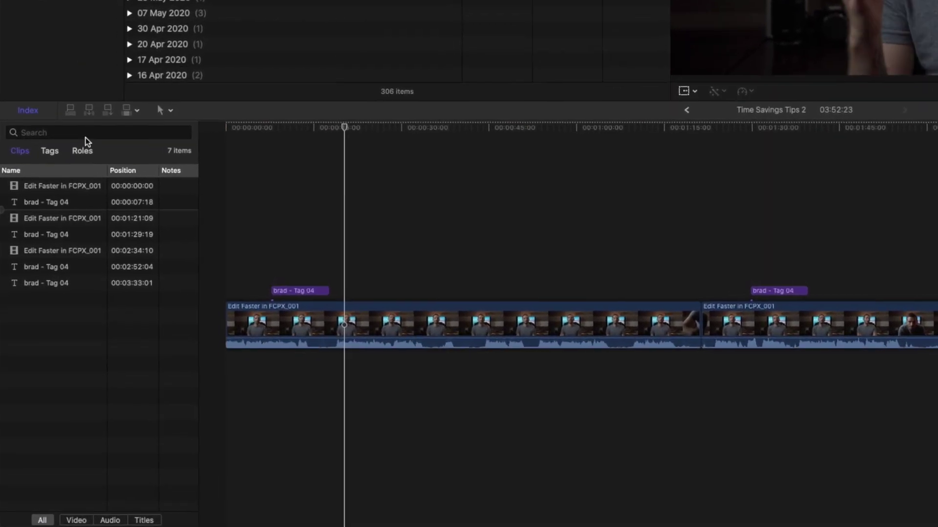
left_click(52, 296)
type("brad")
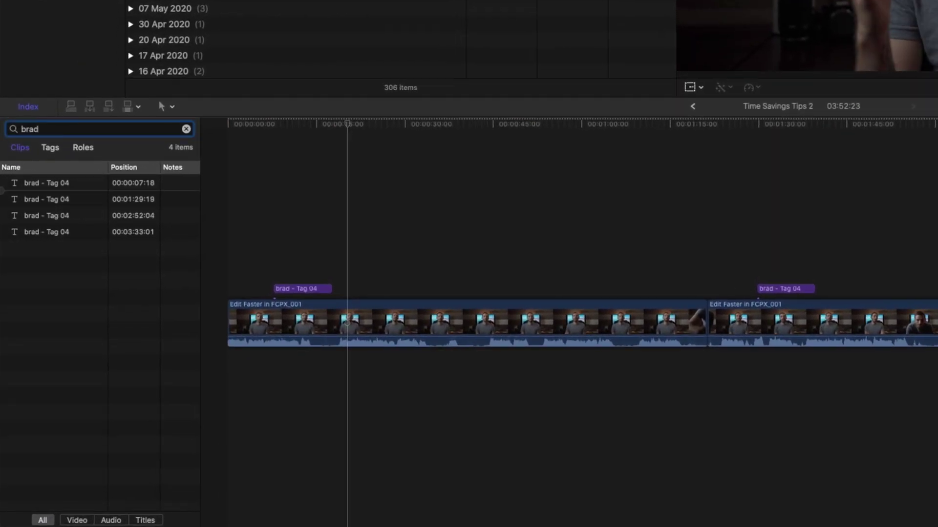
left_click(72, 183)
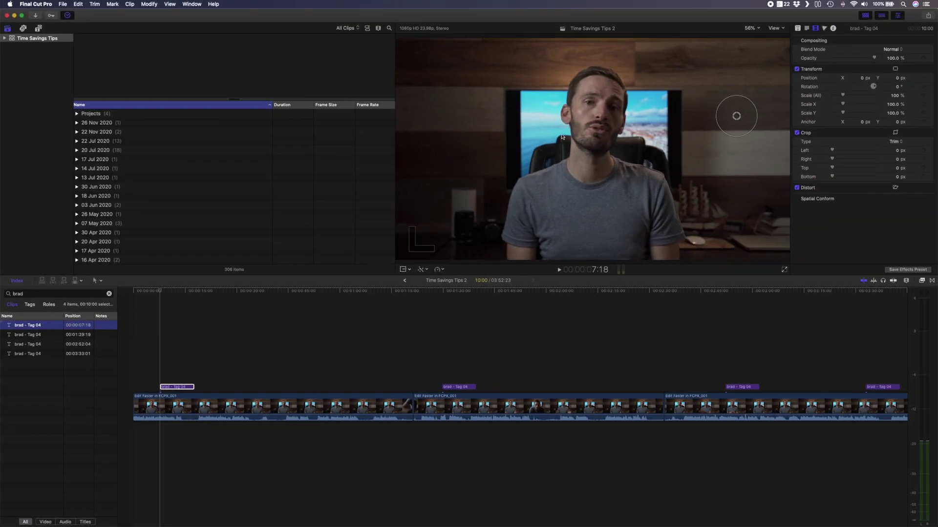
left_click(798, 29)
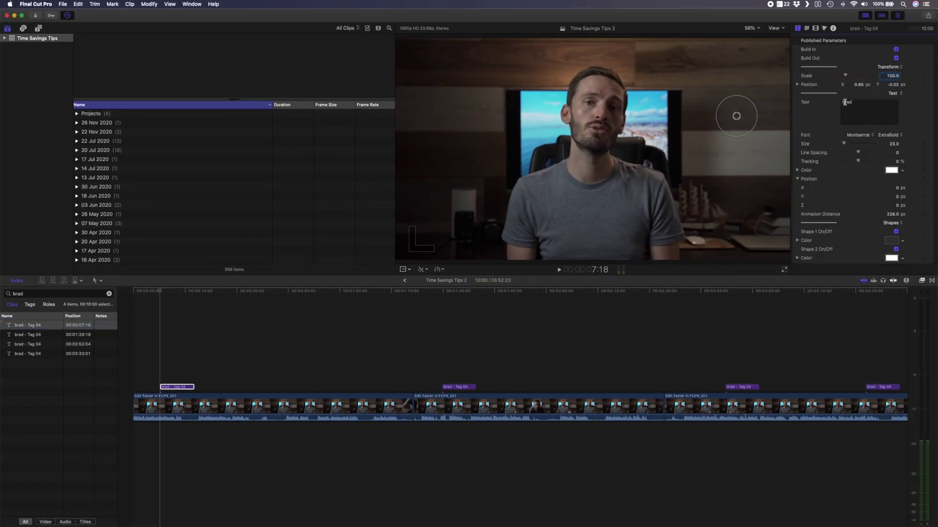
key("Delete")
type("B")
Capitalise the name as Brad in the remaining name-tag titles
key("Down")
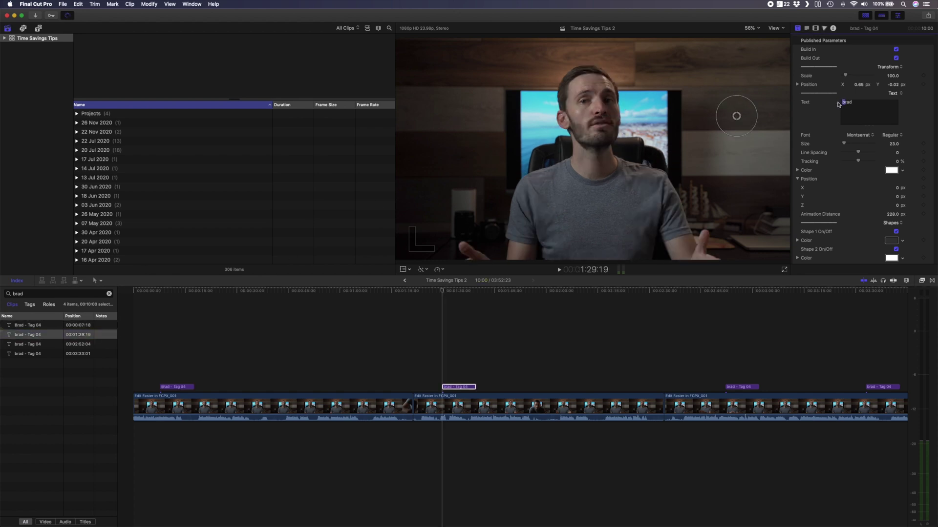
left_click(29, 345)
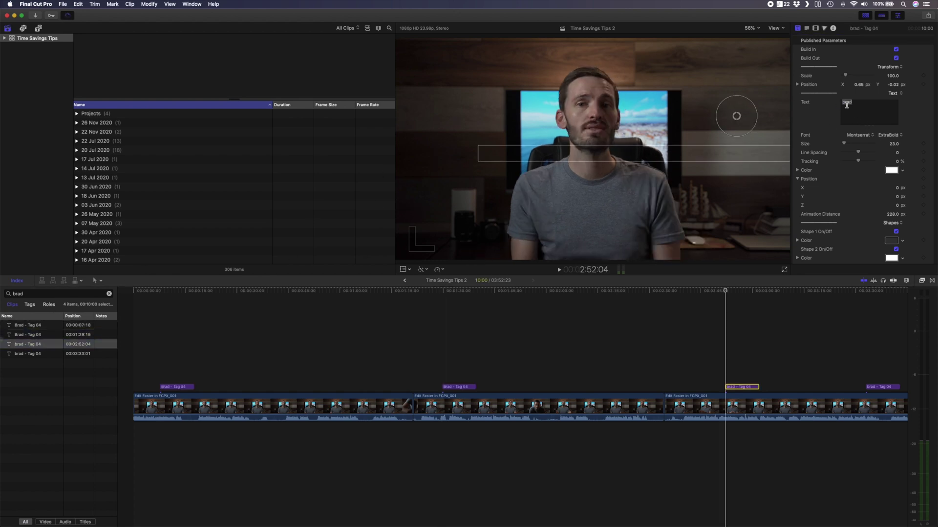
key("Delete")
type("B")
key("Down")
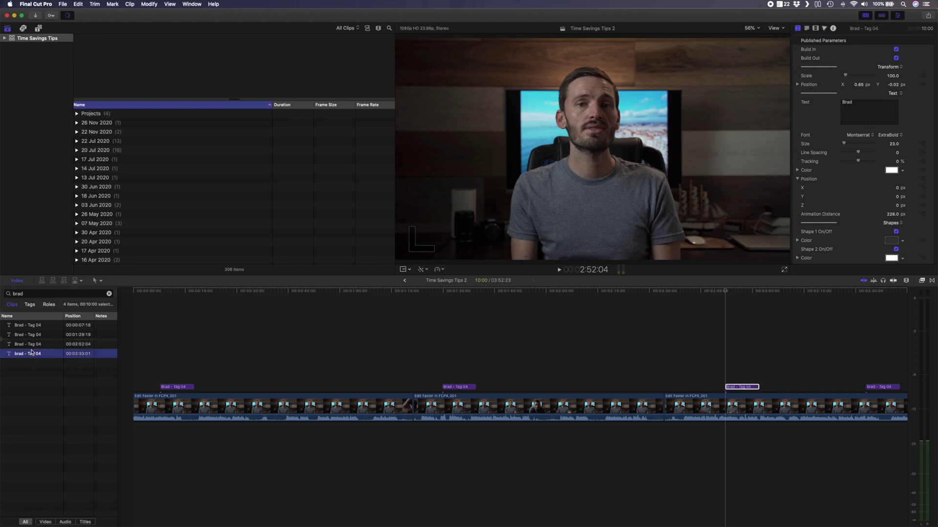
left_click(842, 102)
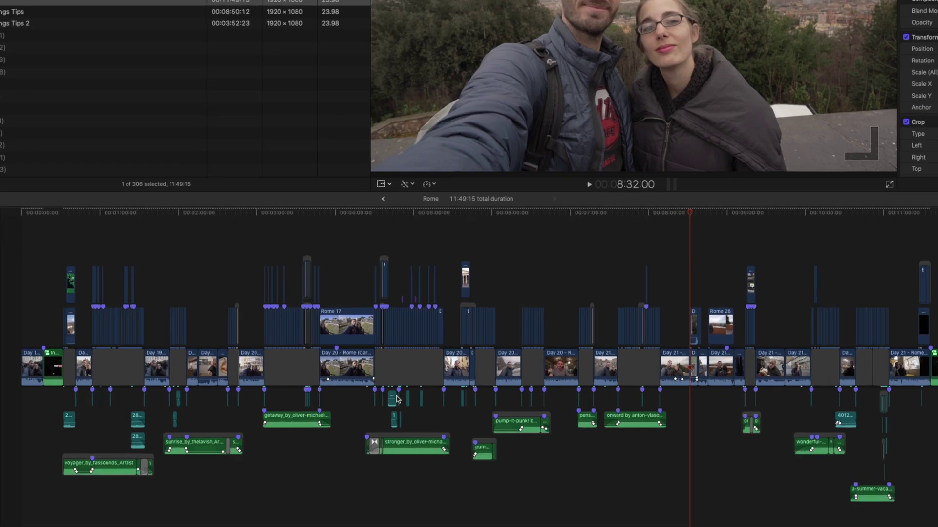
Assign the Effects audio role to the sound-effect clip
right_click(413, 431)
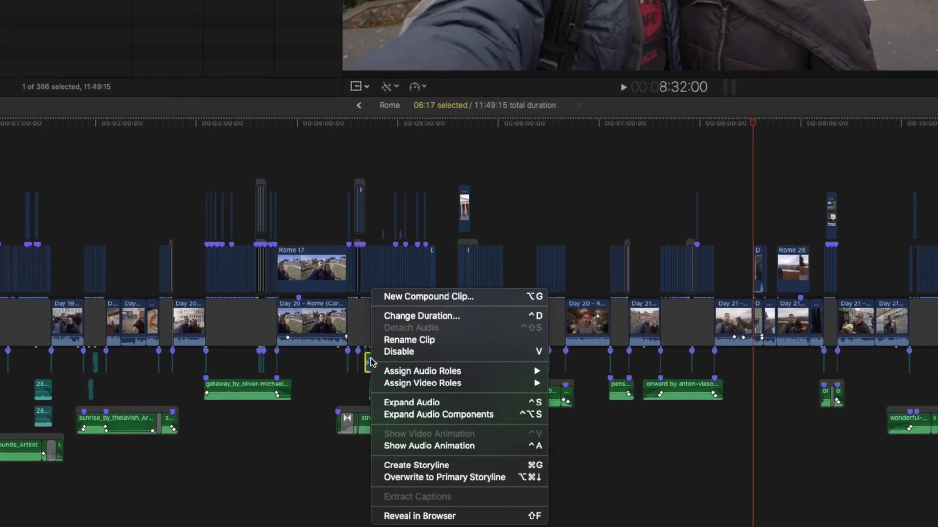
mouse_move(494, 372)
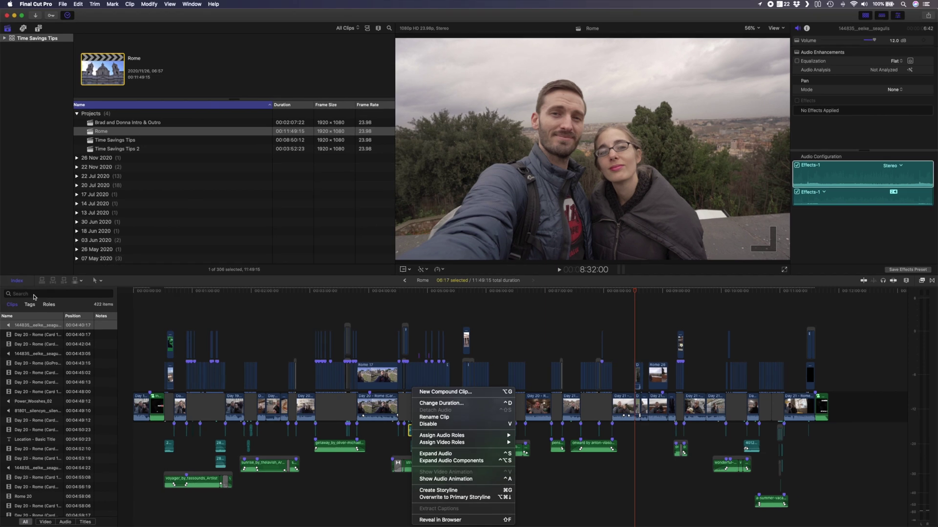
left_click(30, 294)
Filter the timeline index for 'effects' and select every effects clip in the list
type("effects")
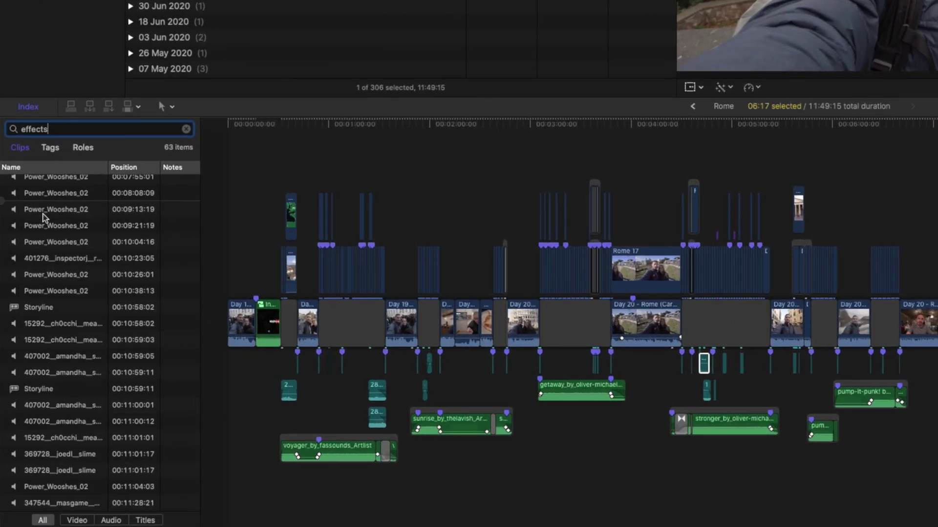
scroll(43, 214, "up", 15)
left_click(55, 183)
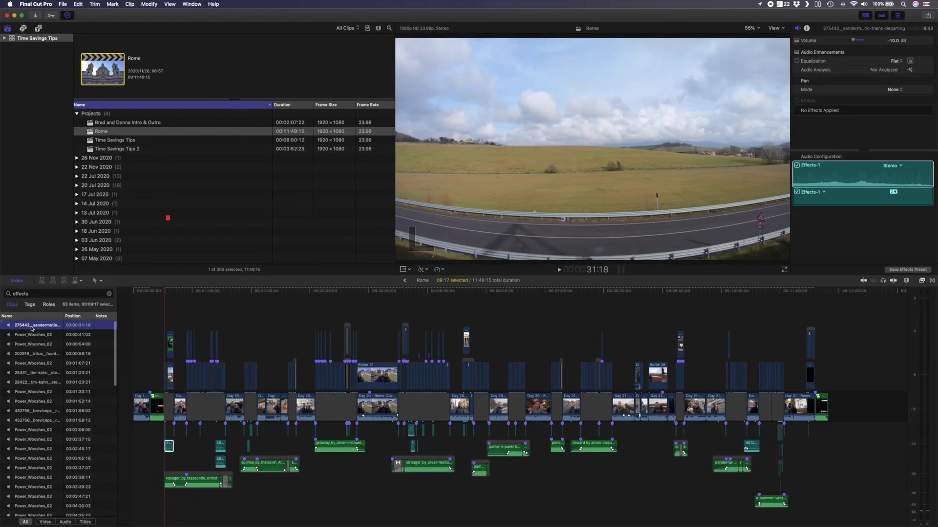
key("cmd+a")
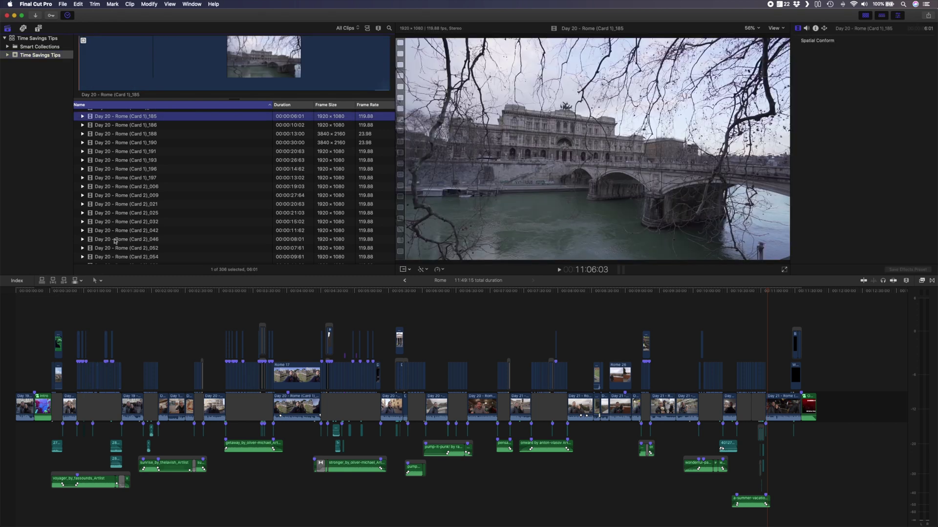
Transcode the fifteen selected Day 20 Rome clips to proxy media
left_click(127, 239, "shift")
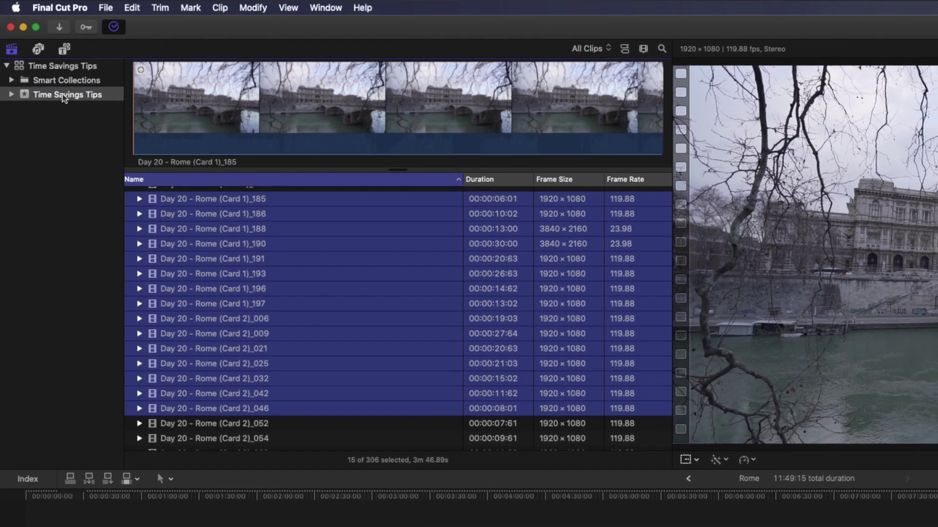
left_click(56, 86)
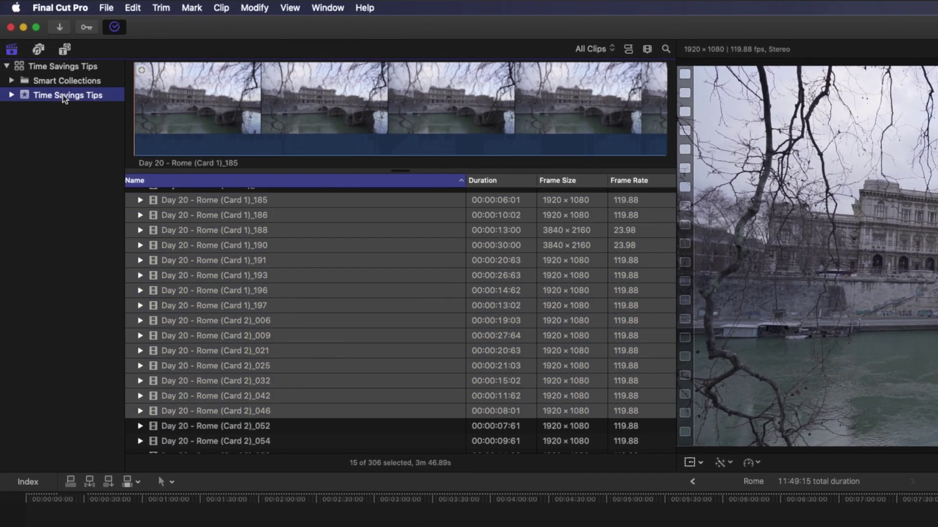
left_click(107, 7)
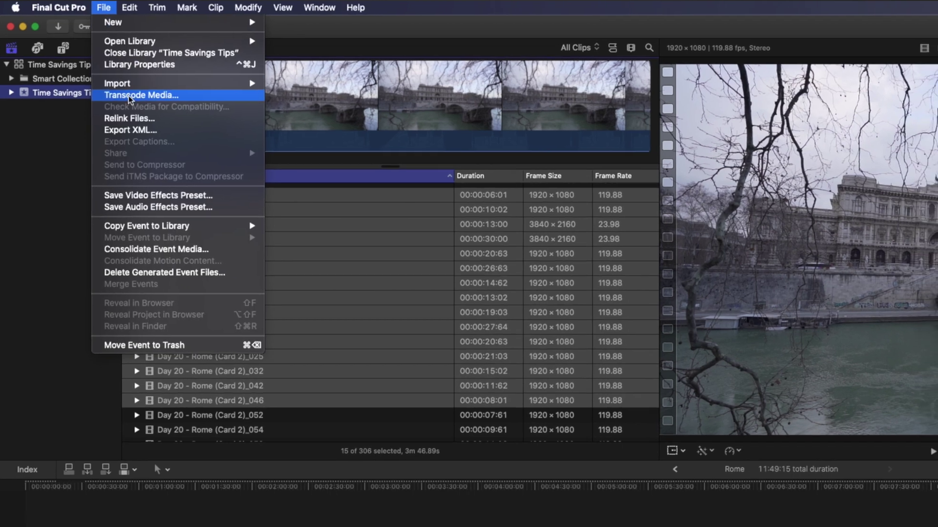
left_click(145, 97)
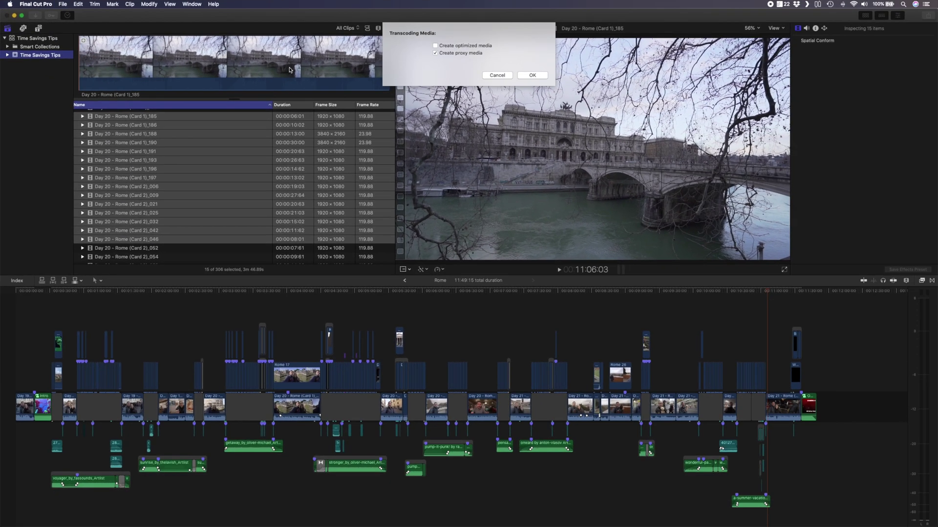
left_click(527, 76)
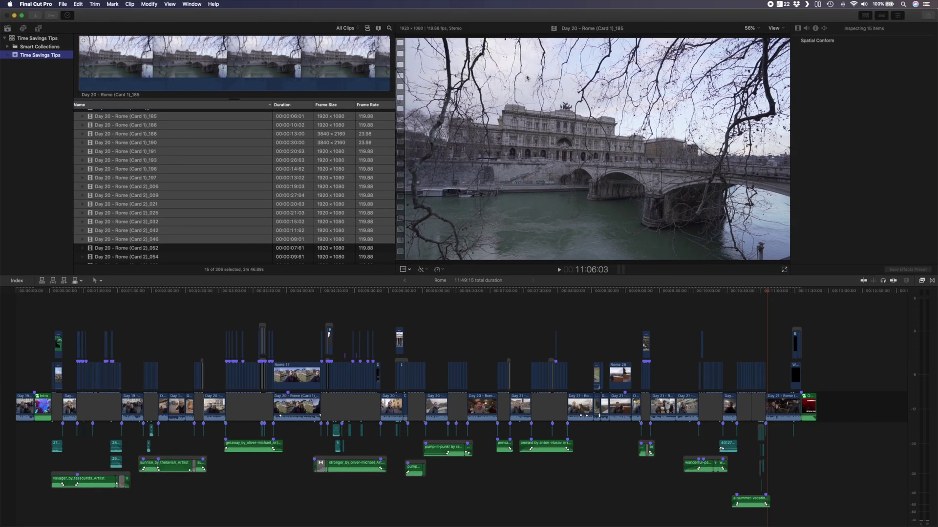
Check the transcoding progress in Background Tasks and bring up the viewer's playback quality options
left_click(69, 16)
left_click(219, 168)
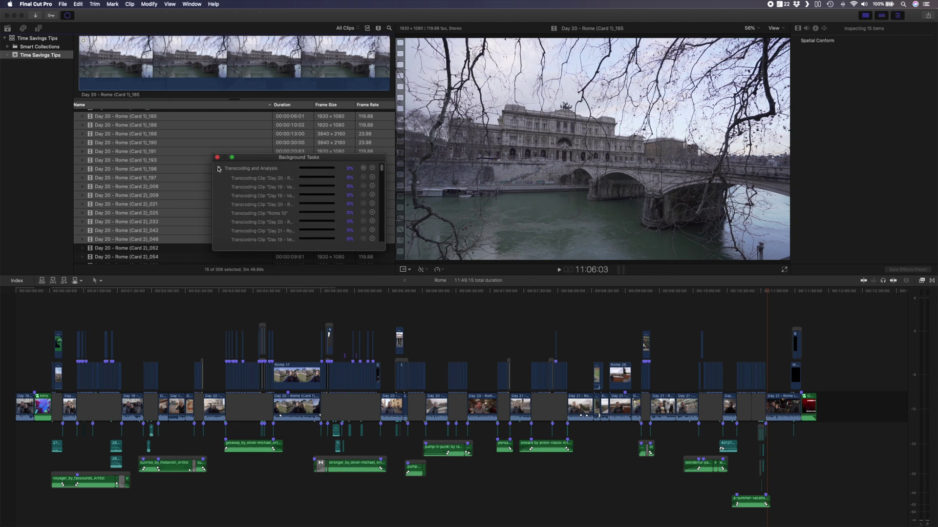
scroll(300, 198, "down", 3)
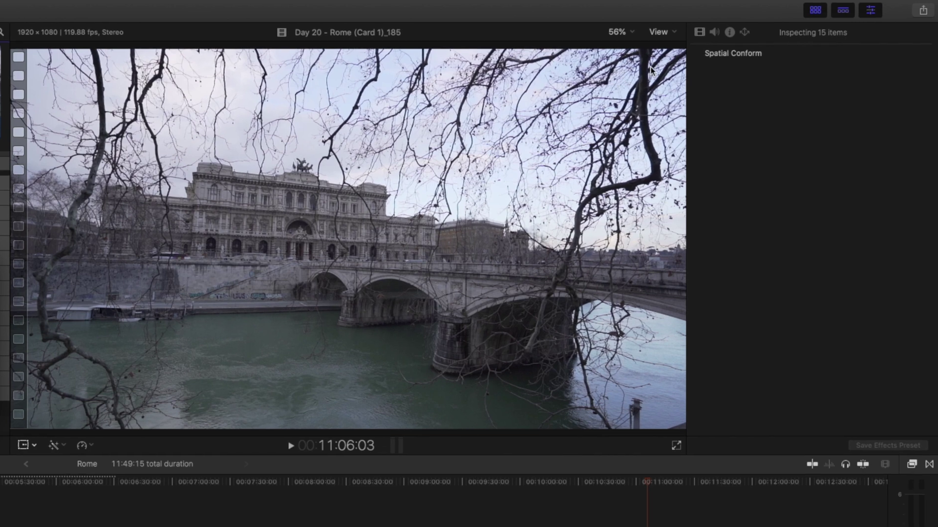
left_click(661, 32)
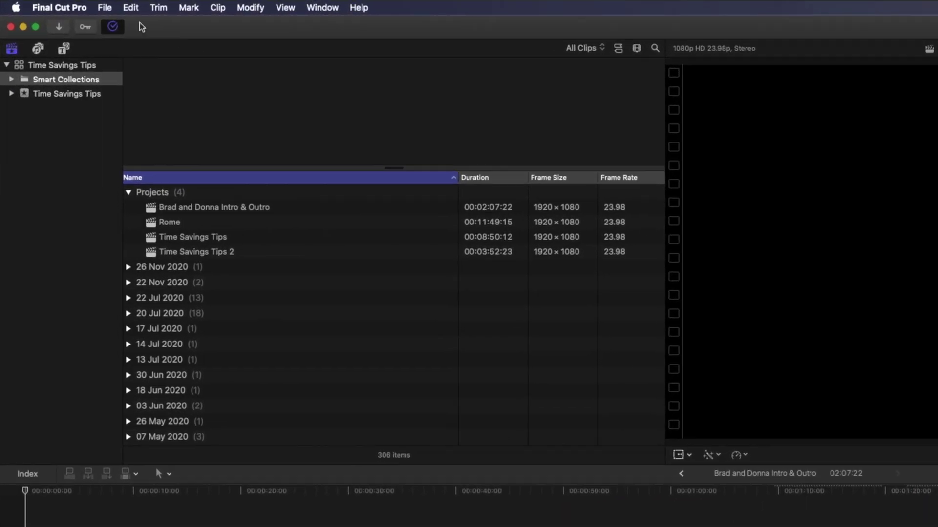
Export Brad and Donna Intro & Outro as XML, import that .fcpxml into New Video, and open the project
left_click(64, 5)
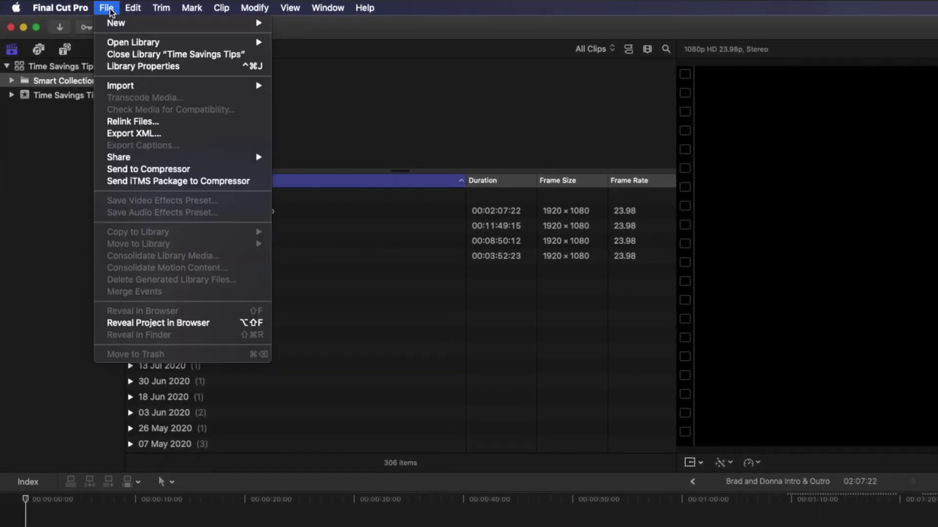
left_click(144, 134)
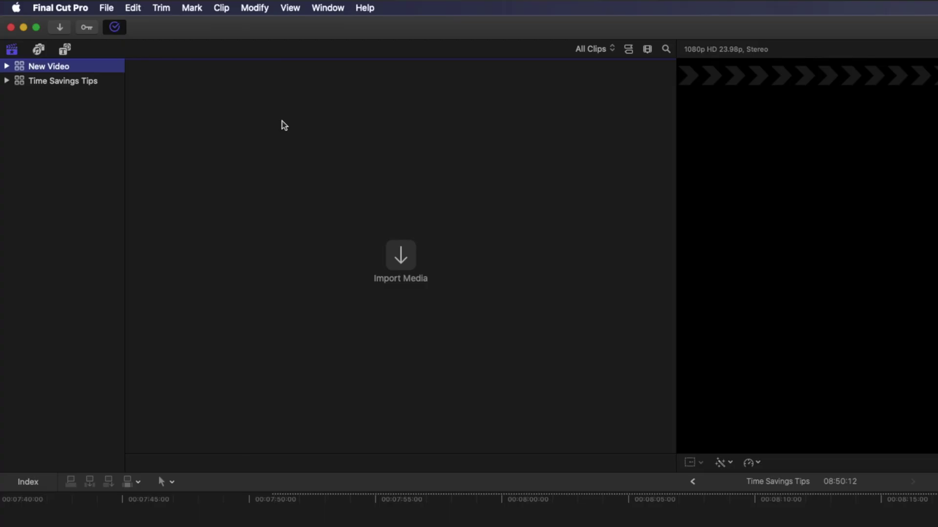
left_click(107, 8)
mouse_move(147, 86)
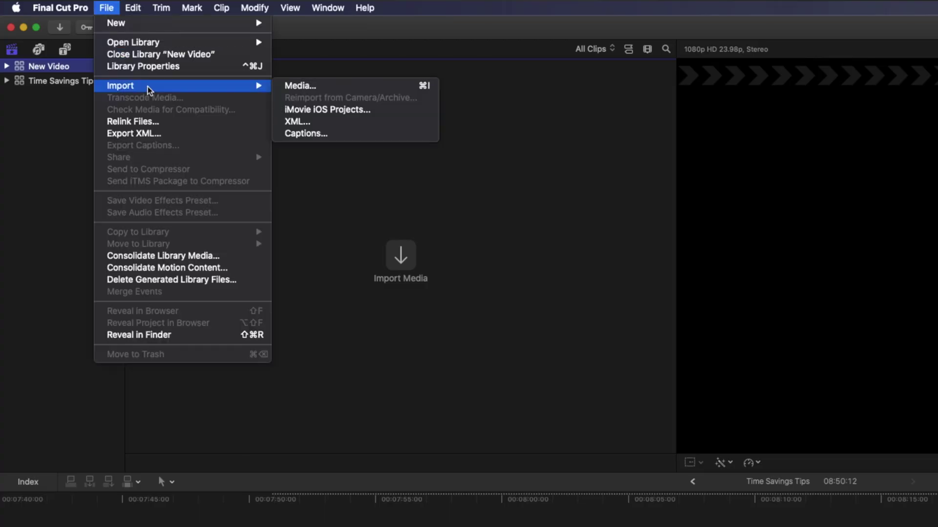
left_click(363, 121)
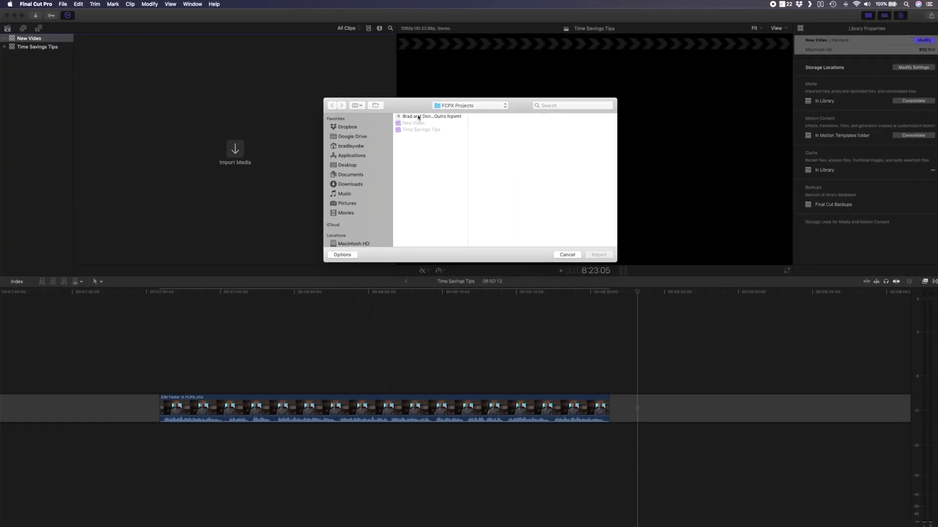
left_click(418, 117)
left_click(597, 254)
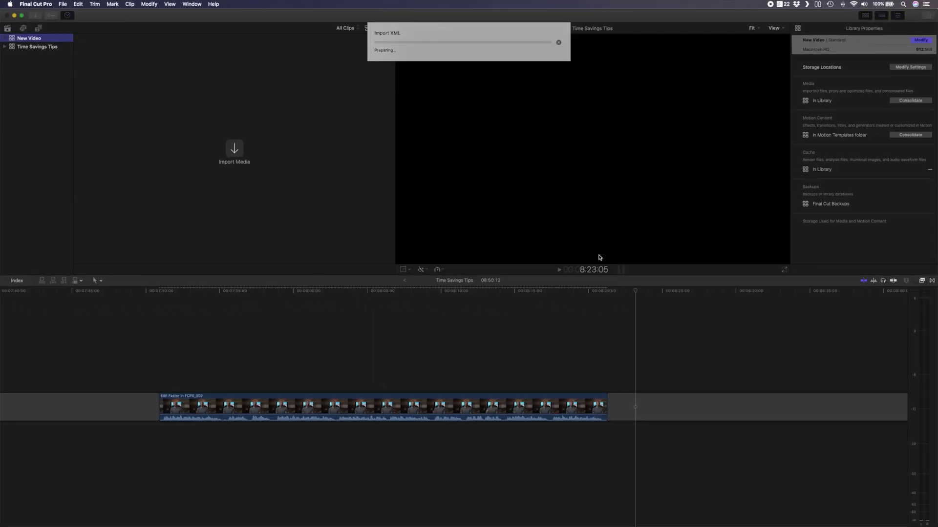
double_click(84, 116)
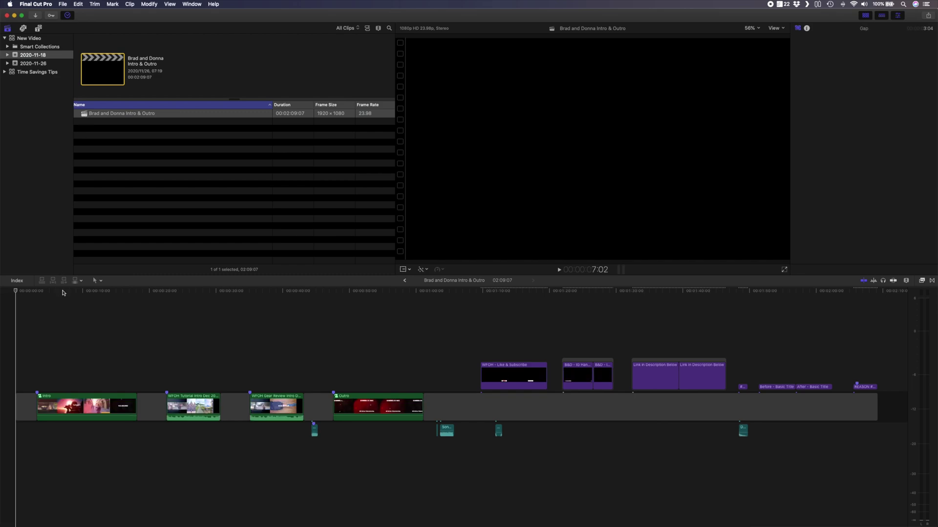